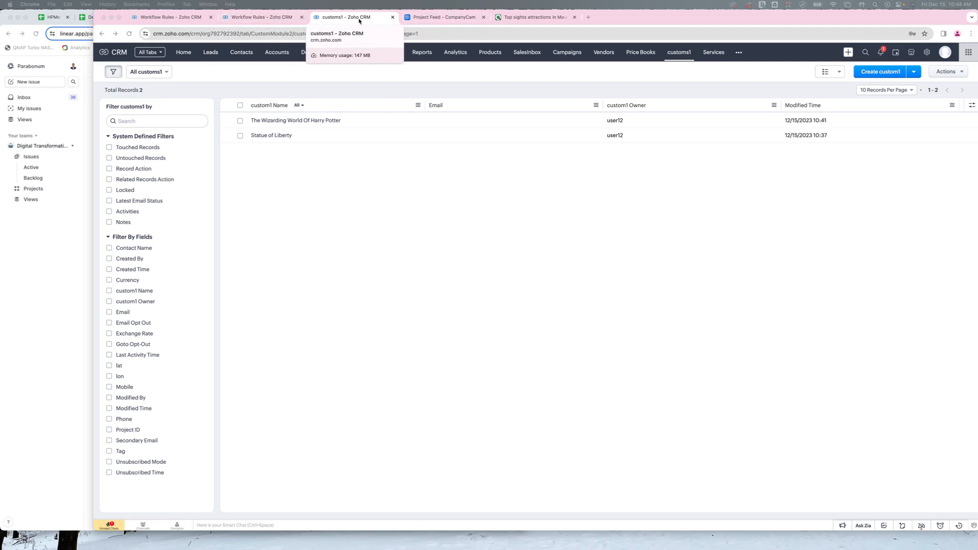
- Open the settings of the installed CompanyCam Zoho CRM Integration extension from the Marketplace setup
click(269, 19)
click(357, 19)
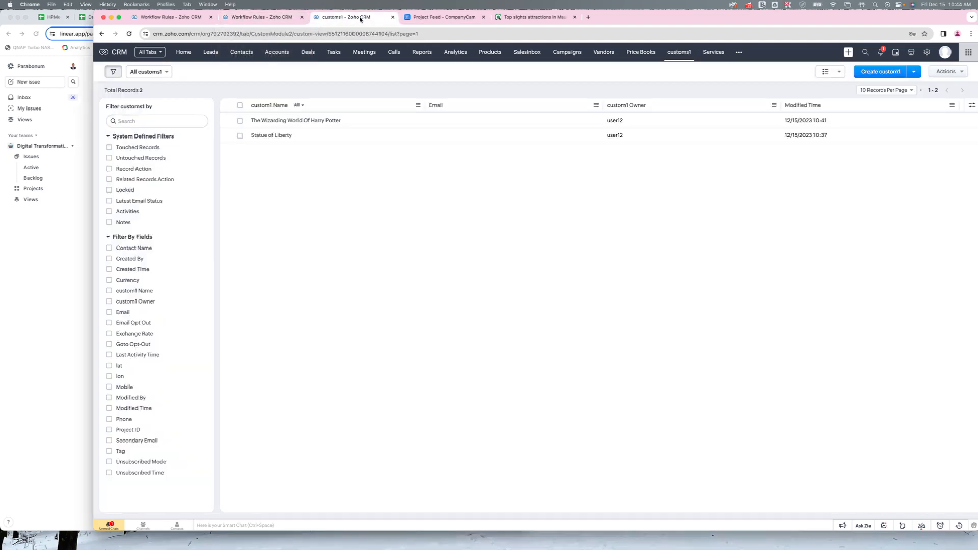
click(927, 53)
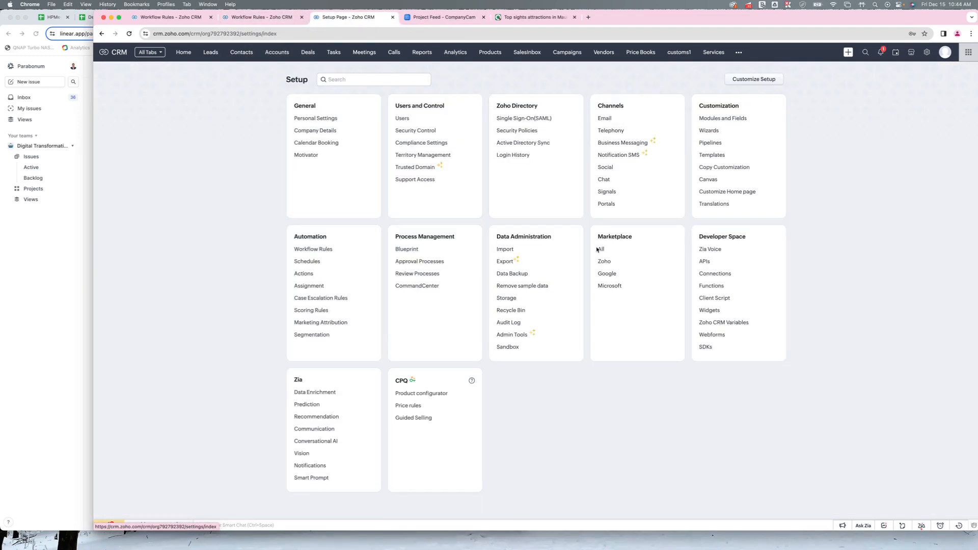
click(599, 249)
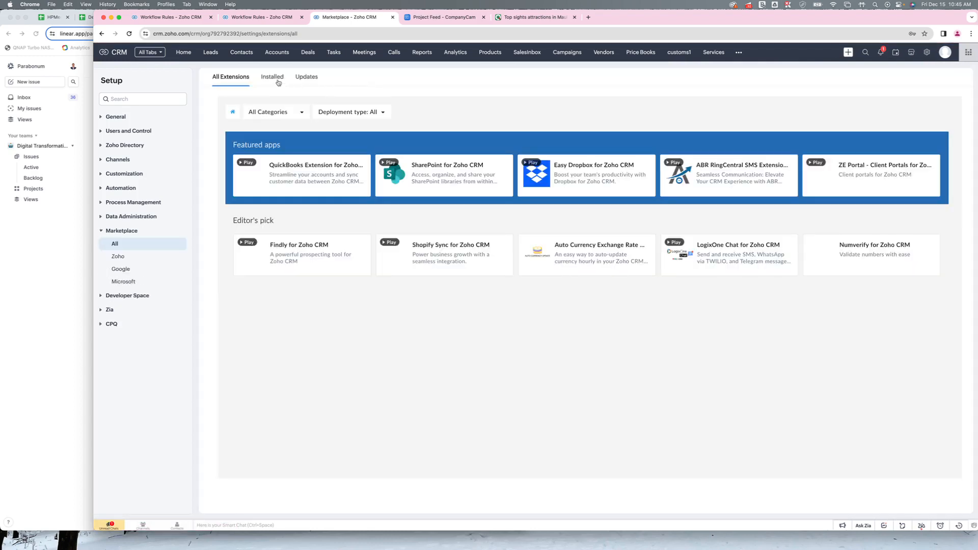
click(278, 81)
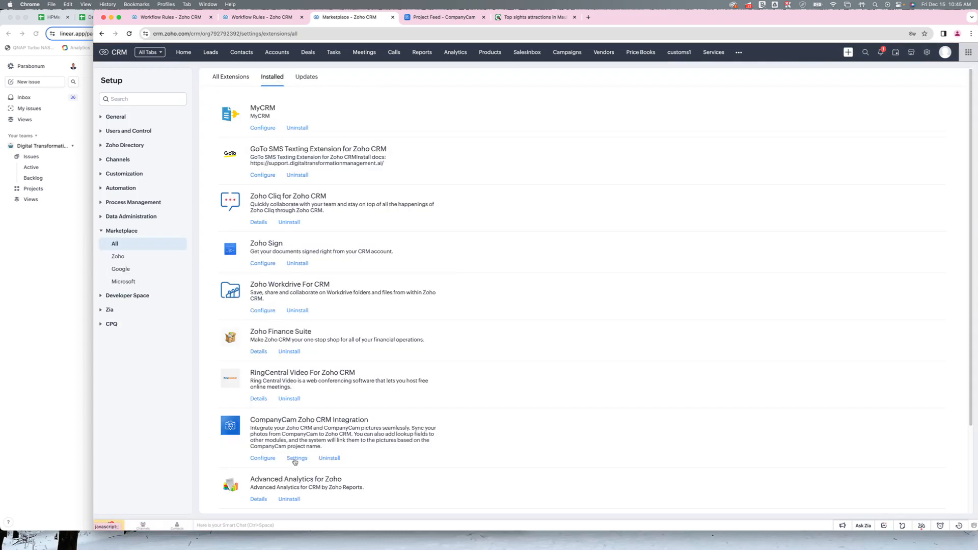
click(296, 459)
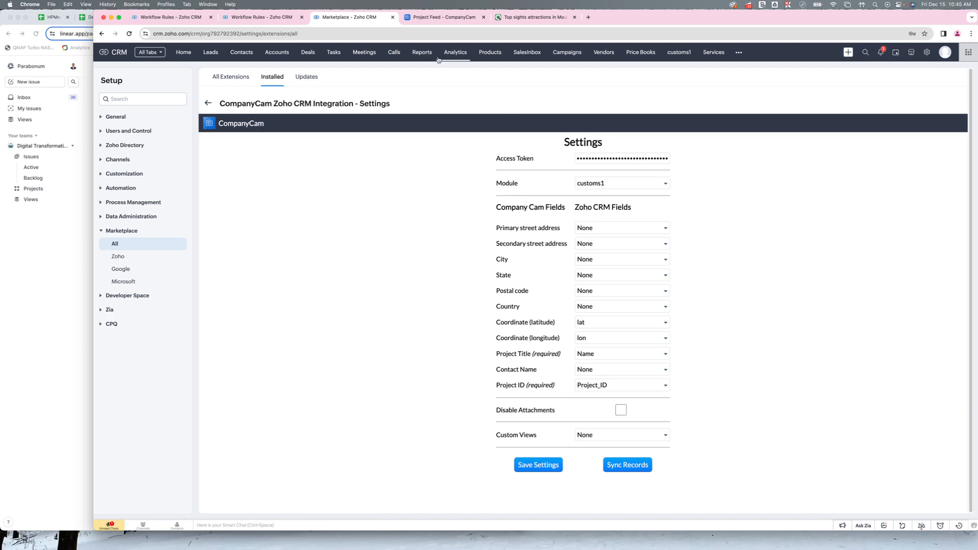
- Open the Workflow Rules setup in the first Zoho CRM browser tab and search the rules for sync
click(176, 18)
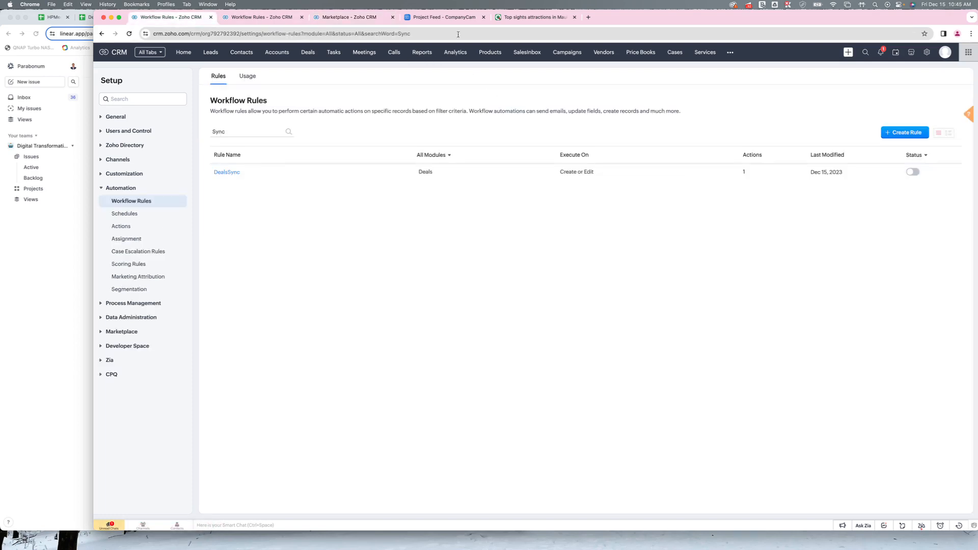
click(928, 53)
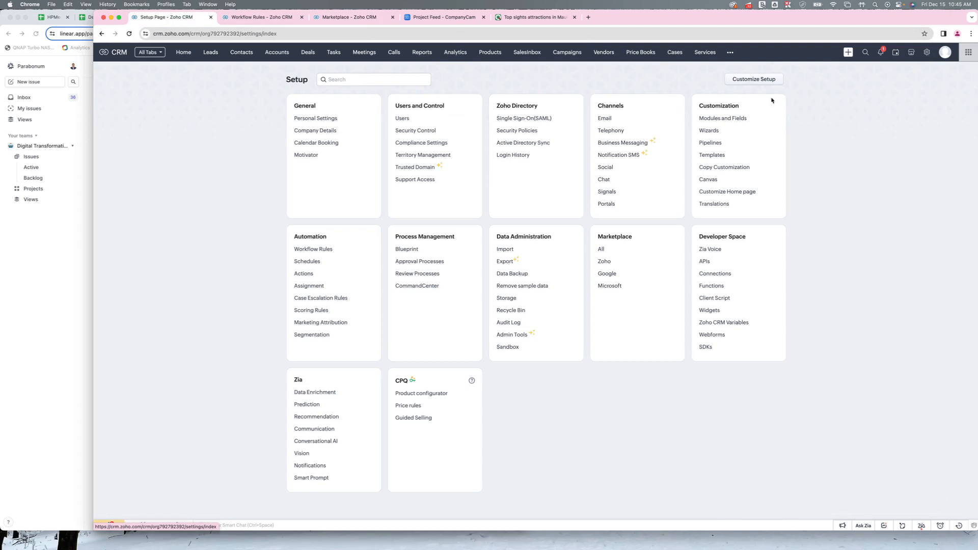
click(329, 255)
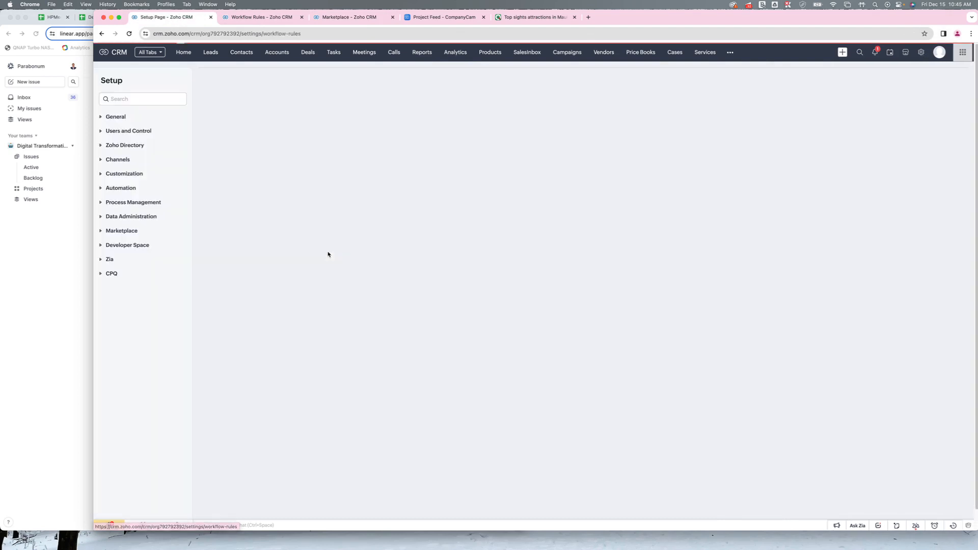
click(247, 131)
text(sync)
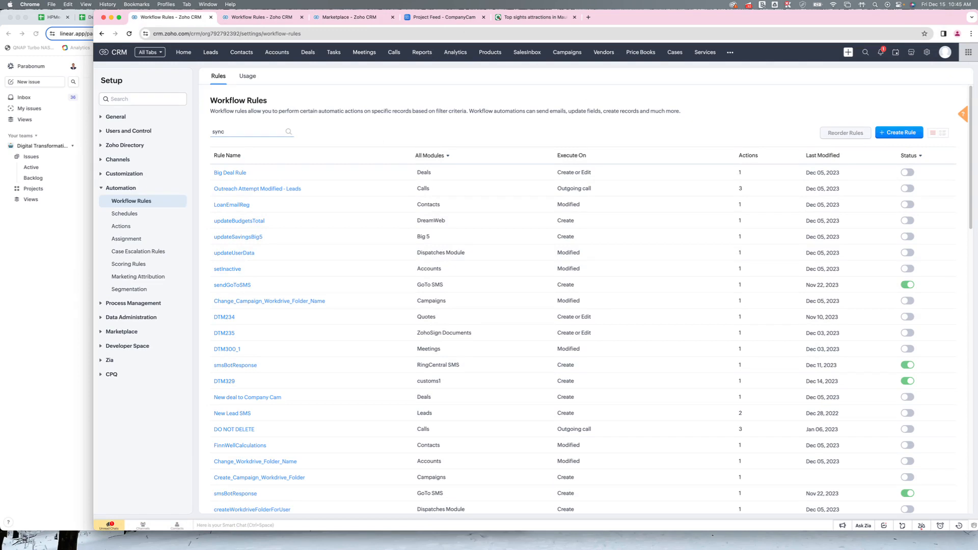
key(Return)
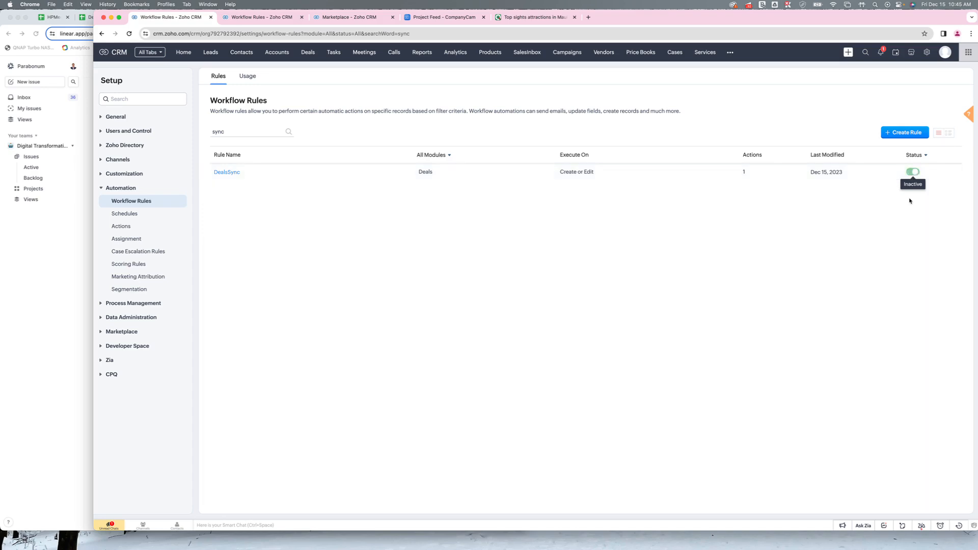
- Deactivate the DealsSync workflow rule
click(912, 173)
click(913, 173)
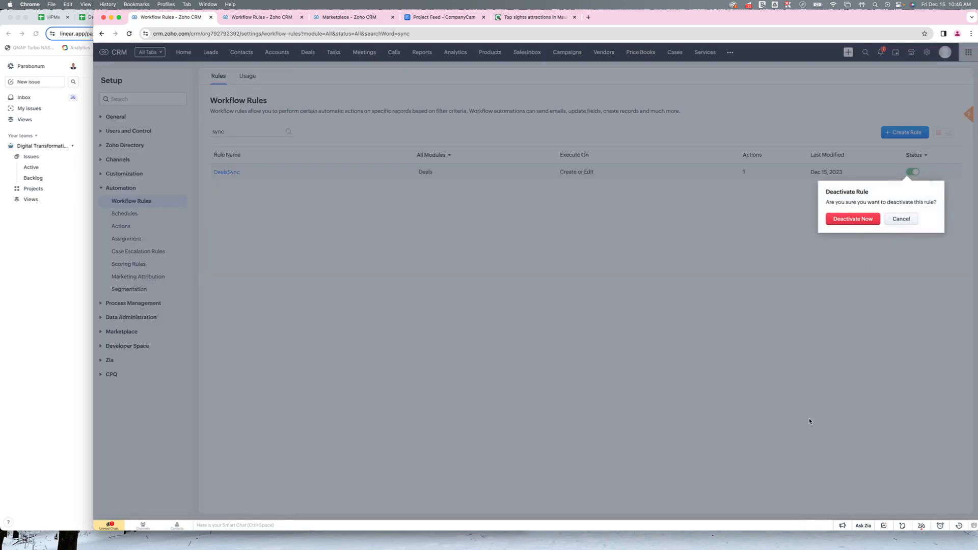
click(848, 220)
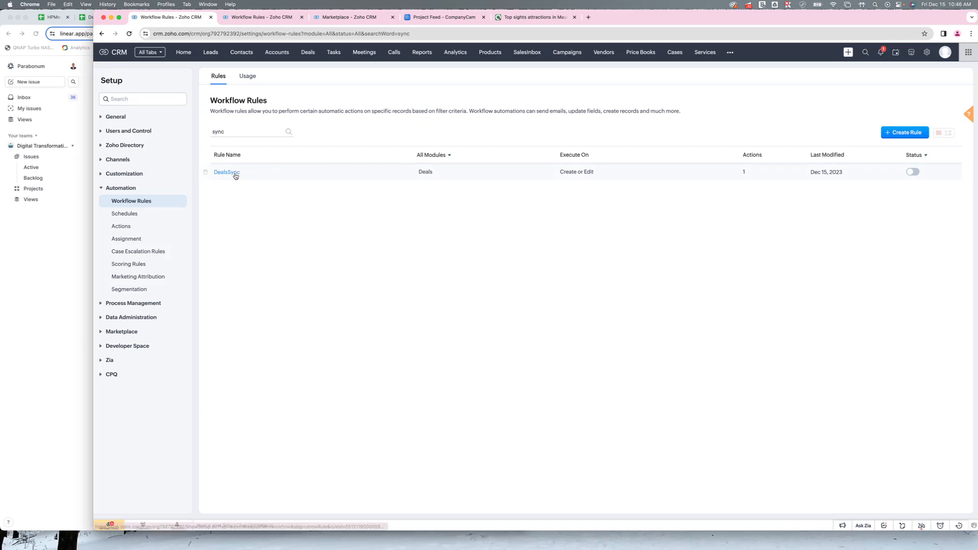
- Open the customs1 workflow rule DTM329 and review the record action options of its trigger
click(254, 19)
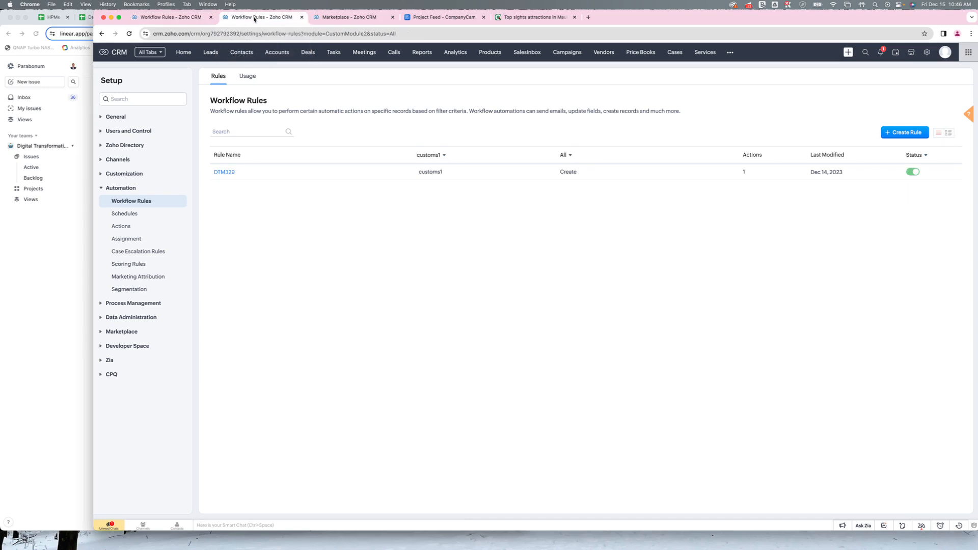
click(226, 173)
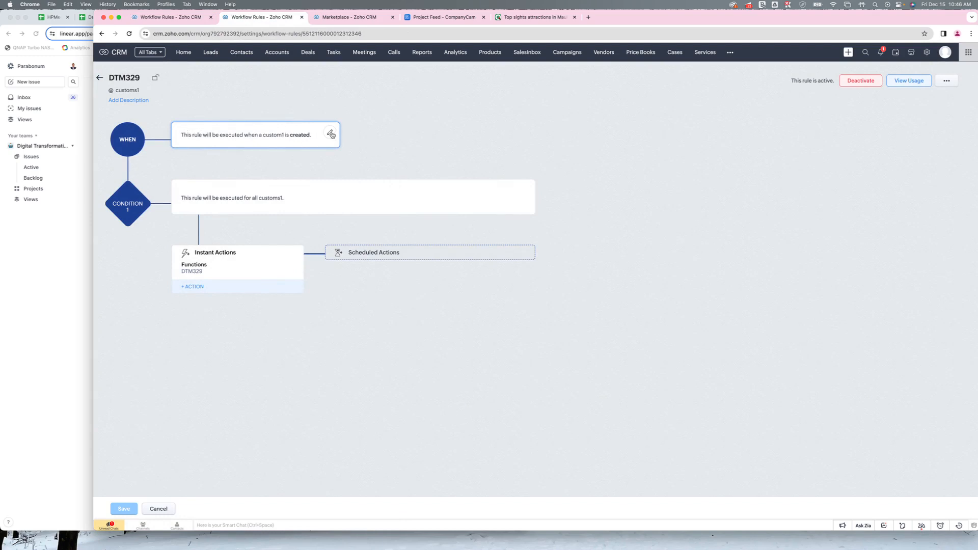
triple_click(306, 135)
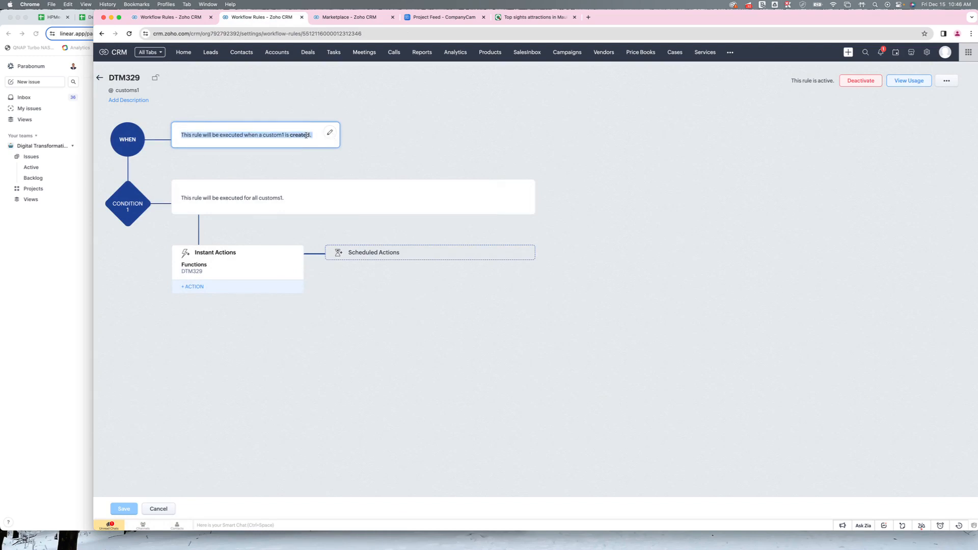
click(329, 134)
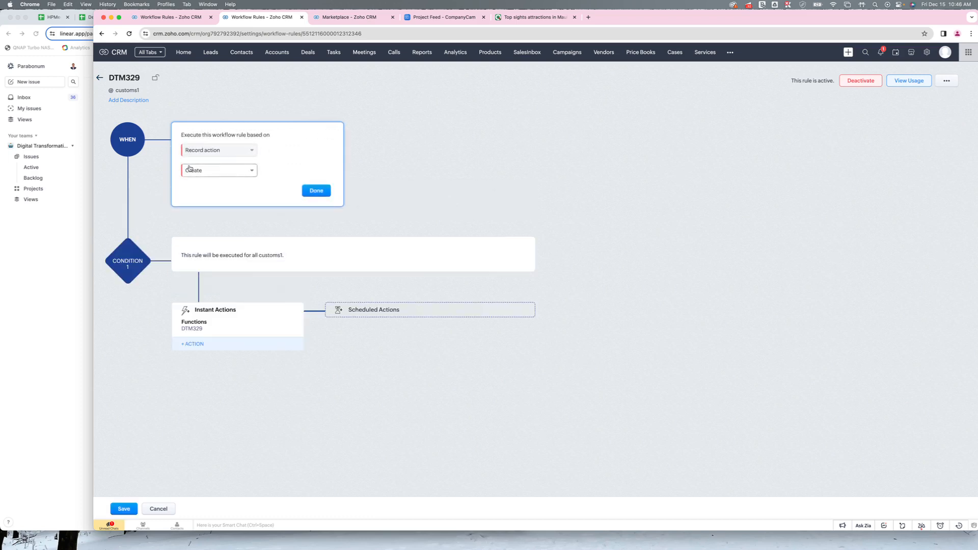
click(236, 171)
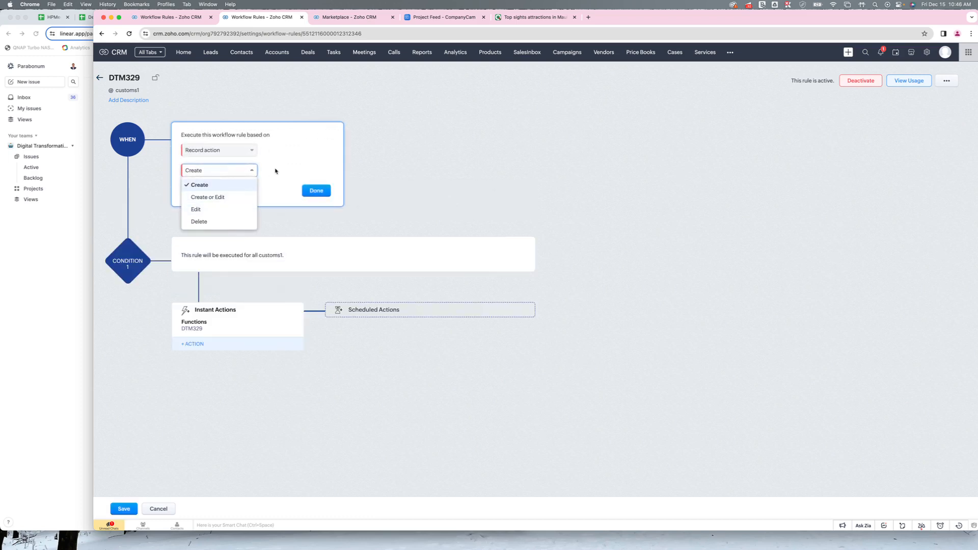
click(275, 168)
click(317, 191)
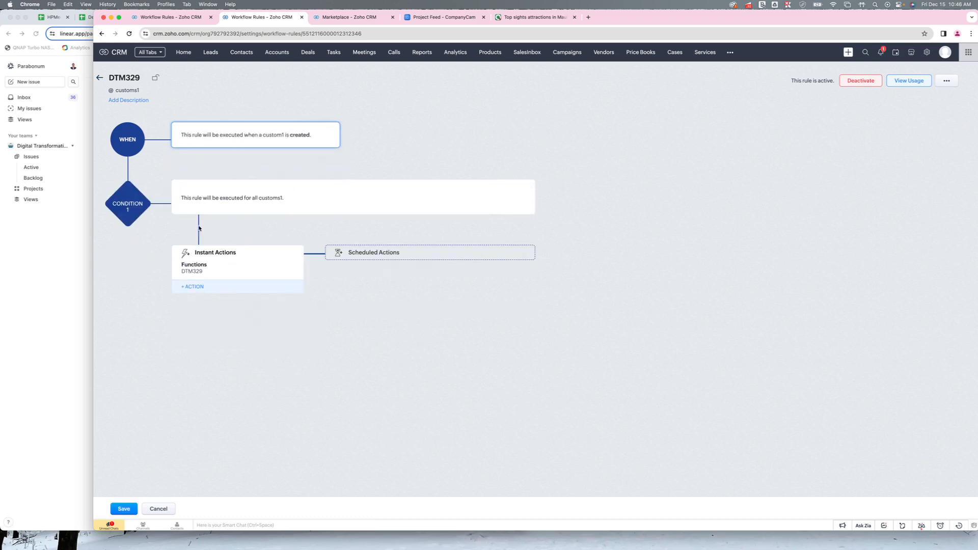
- Open the code of the rule's DTM329 function, select the entire script and close the editor
click(192, 271)
click(455, 64)
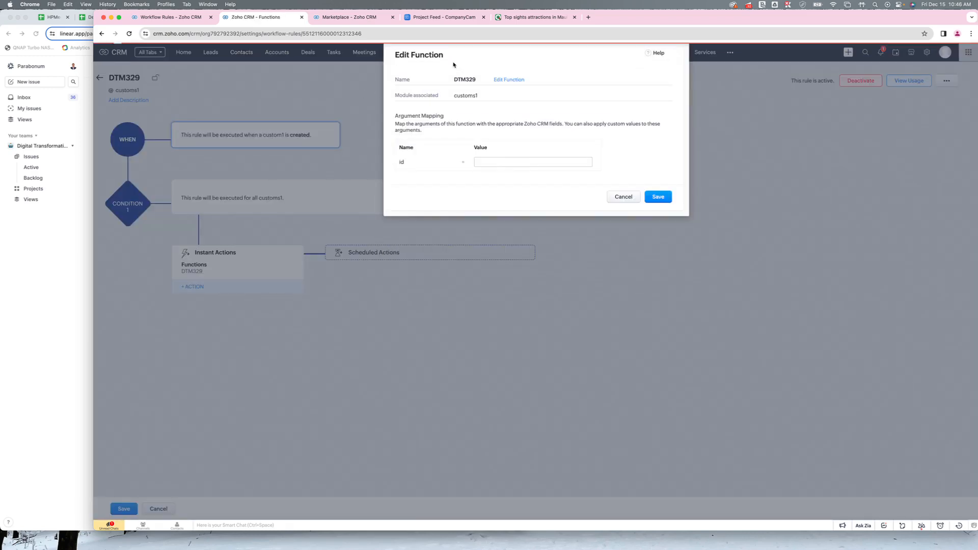
click(512, 78)
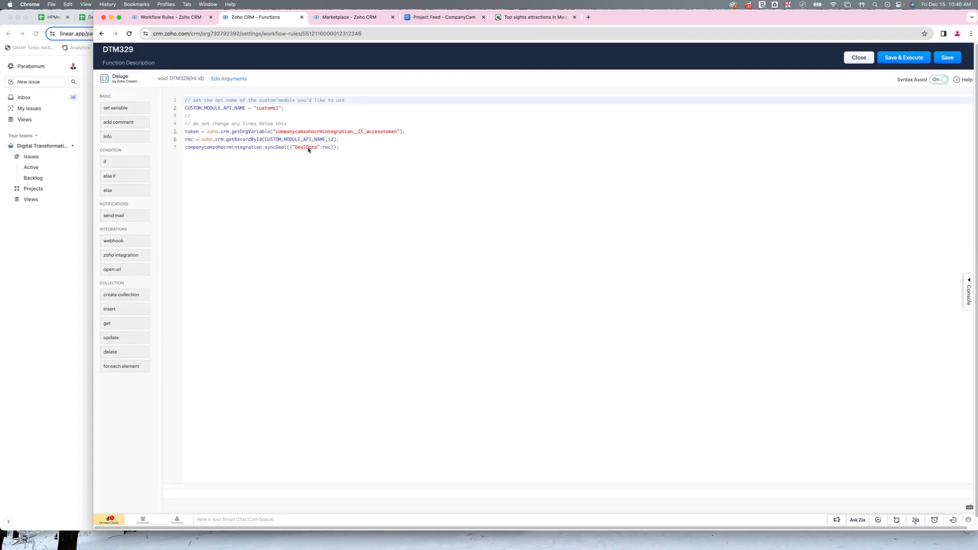
drag(185, 100, 382, 150)
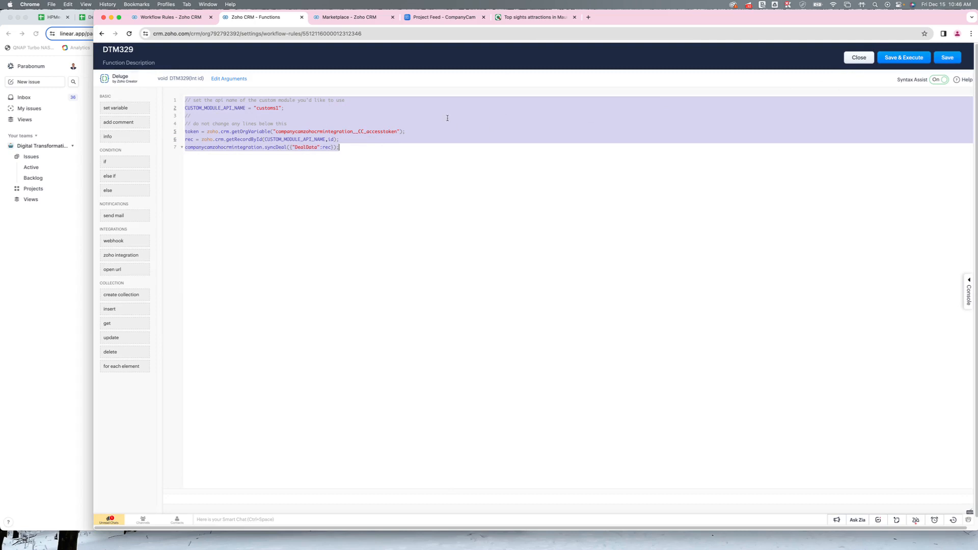
click(859, 57)
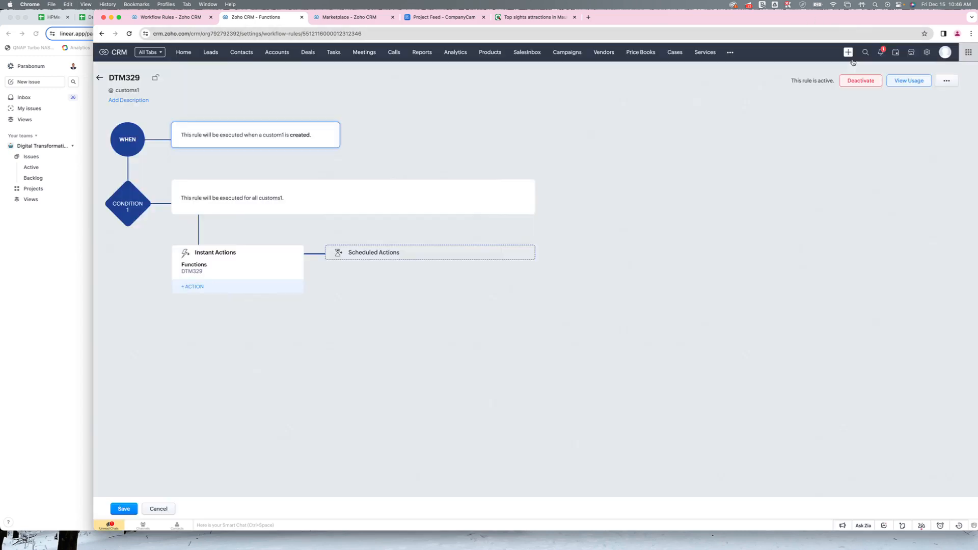
- Duplicate the workflow rule's browser tab, open the Developer Space APIs page in the copy and return to the rule
right_click(258, 20)
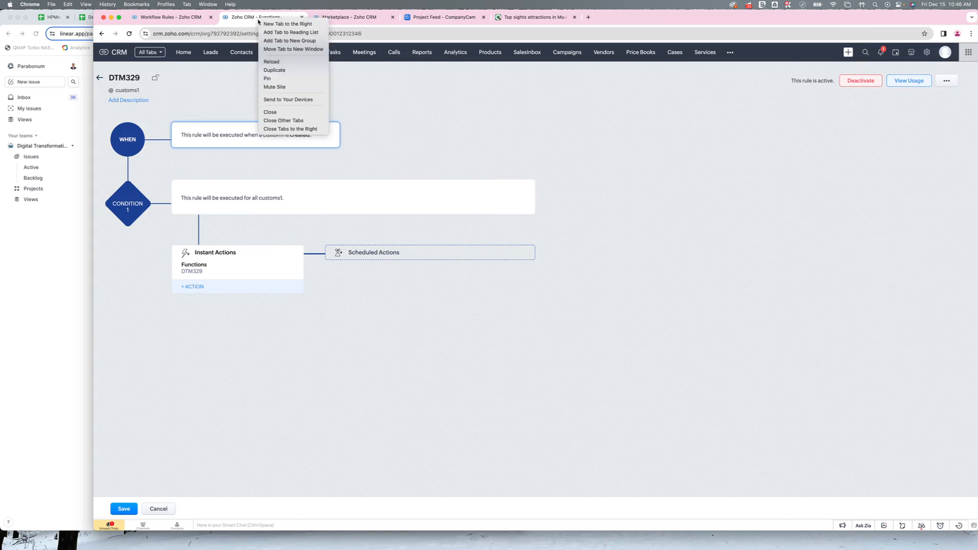
click(278, 71)
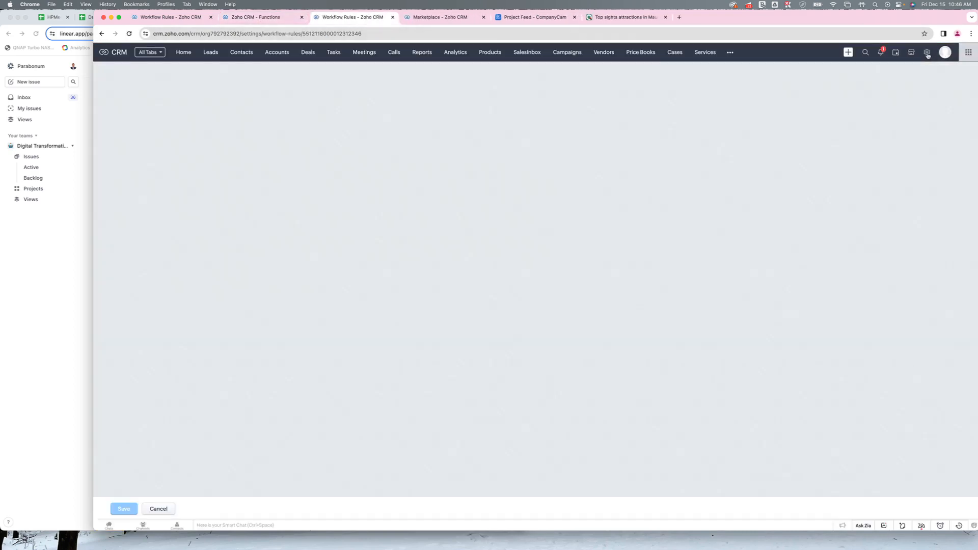
click(928, 53)
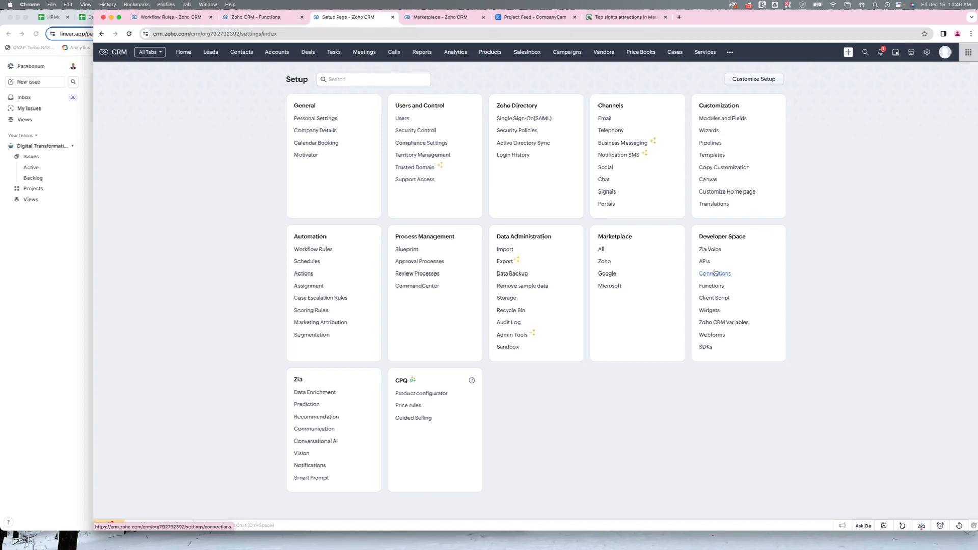
click(706, 263)
key(ctrl+shift+Tab)
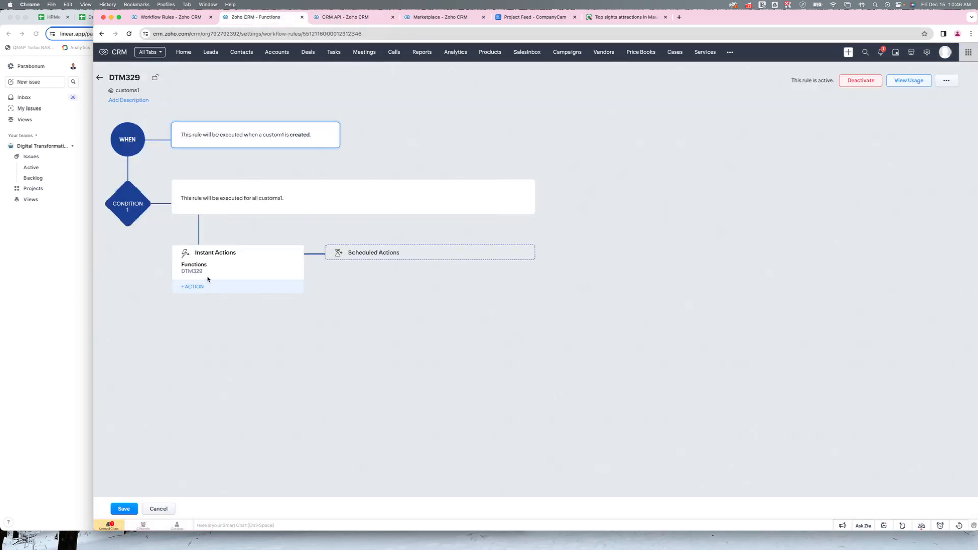
- Reopen the DTM329 function's code, examine the CUSTOM_MODULE_API_NAME value and close the editor
click(193, 271)
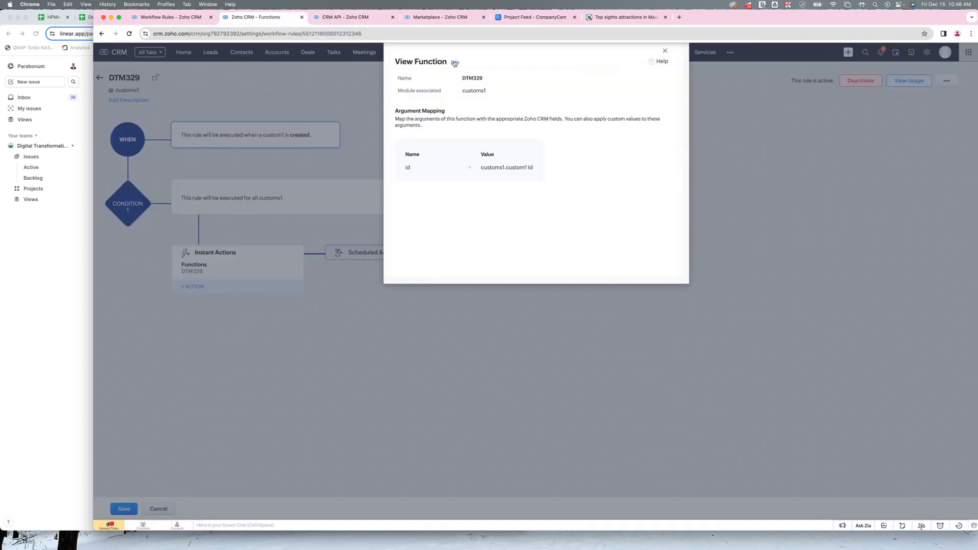
click(512, 80)
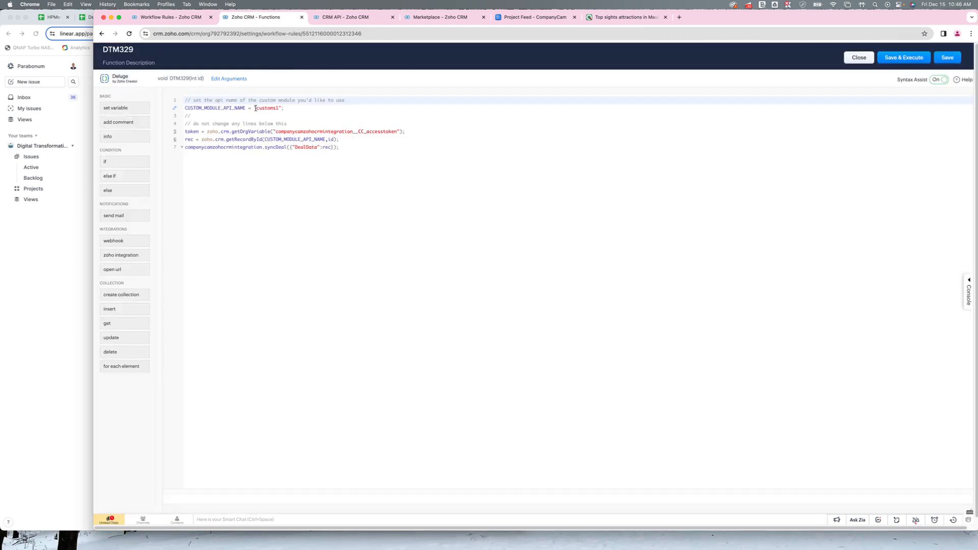
drag(257, 108, 280, 108)
click(281, 108)
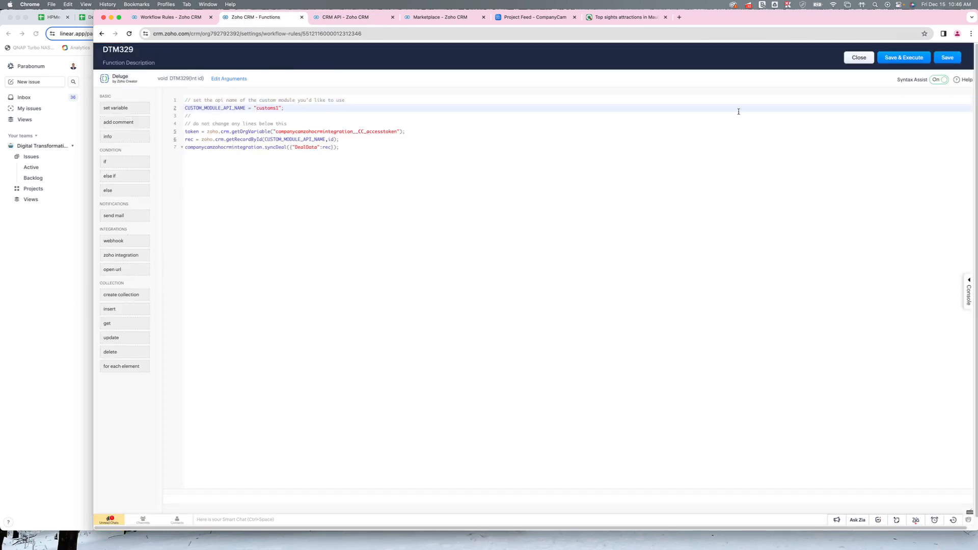
click(859, 57)
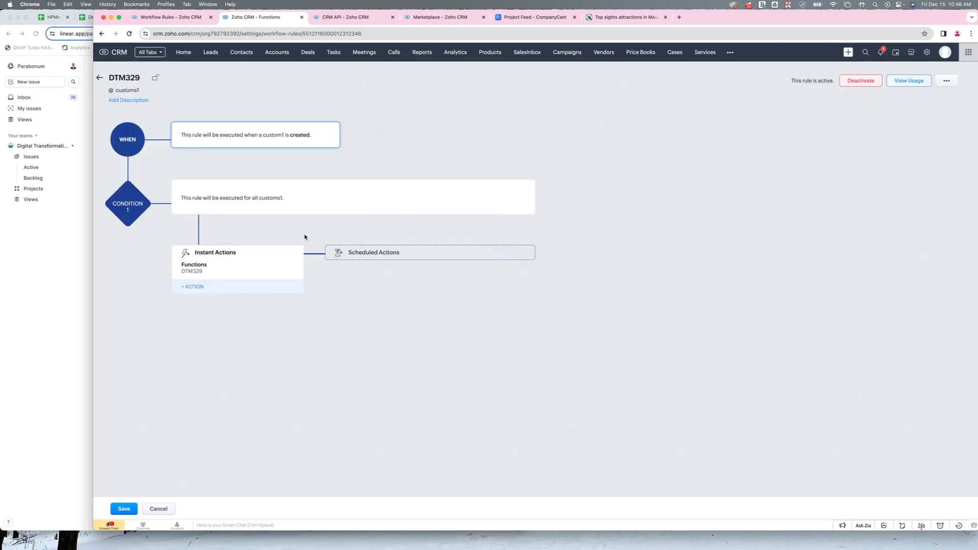
- Remove the DTM329 function from the rule's instant actions
click(287, 273)
click(242, 324)
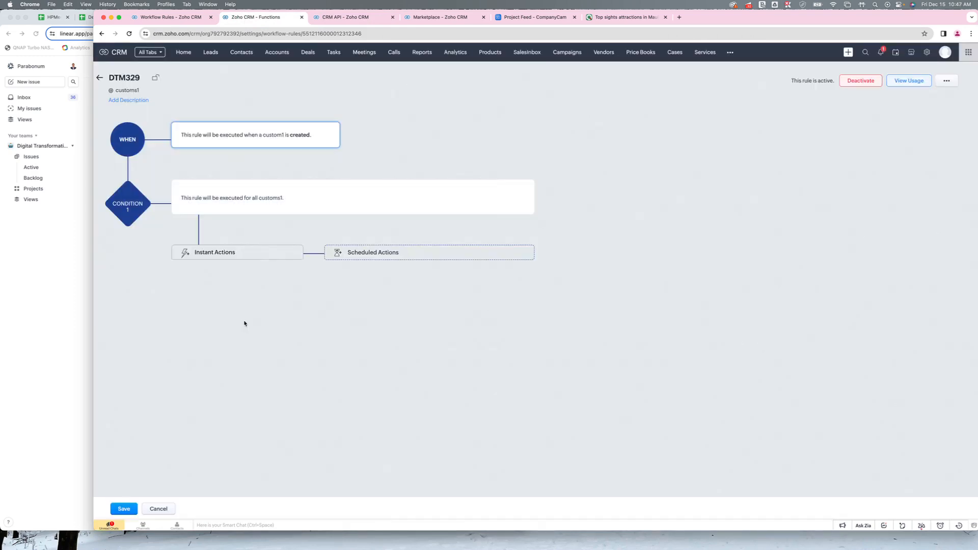
- Add a new function named SendCustomRecordtoCC, with the same display name, to the rule's instant actions and paste the copied sync script into it
click(202, 254)
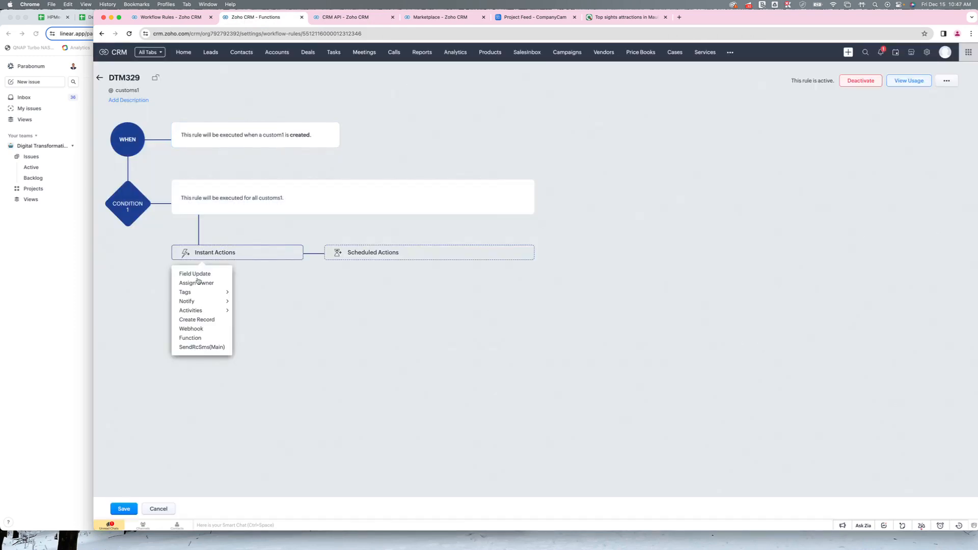
click(192, 339)
click(672, 80)
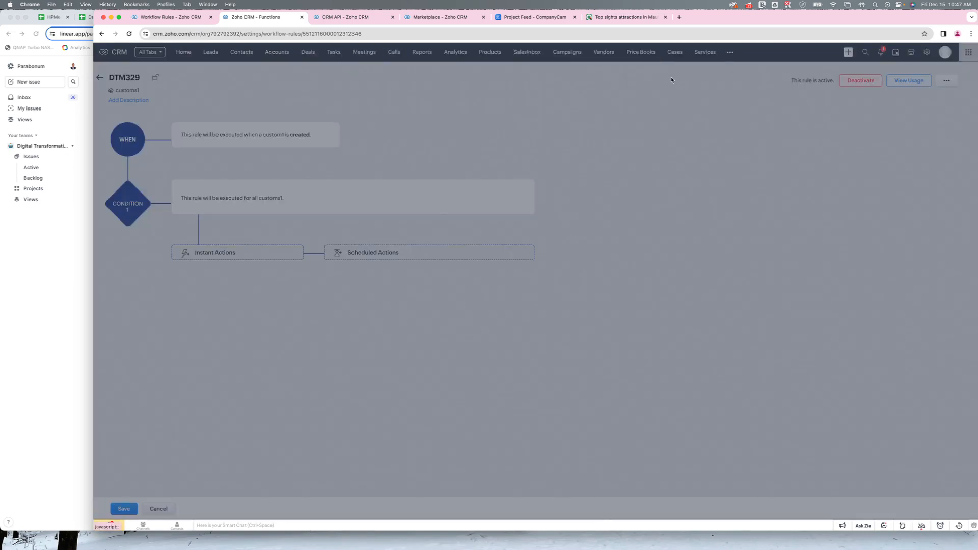
click(467, 163)
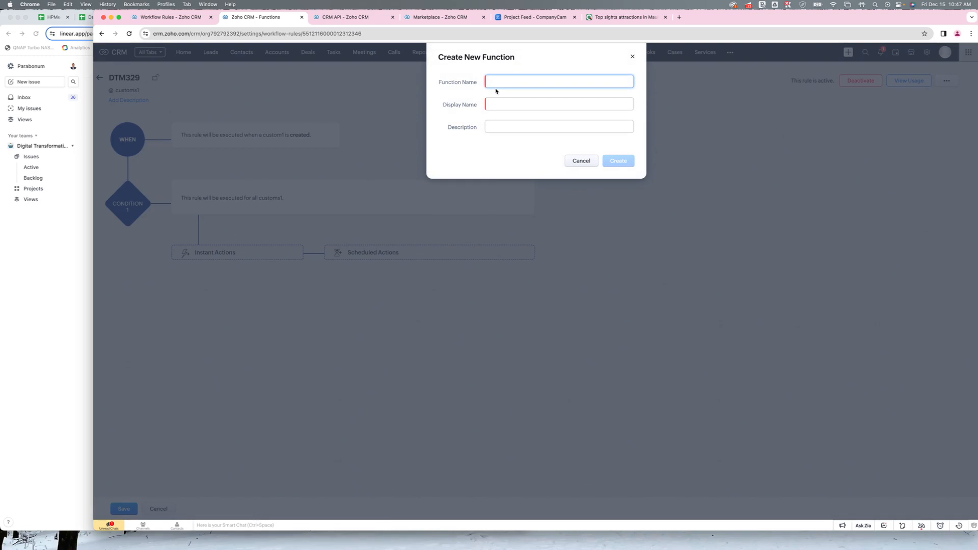
text(SendCustomRecordtoCC)
key(Tab)
text(Se)
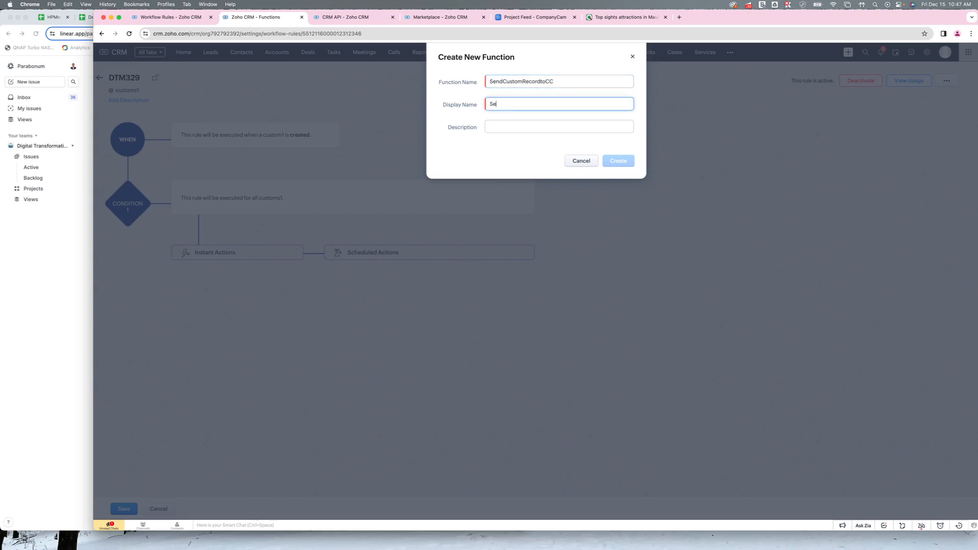
text(ndCustom)
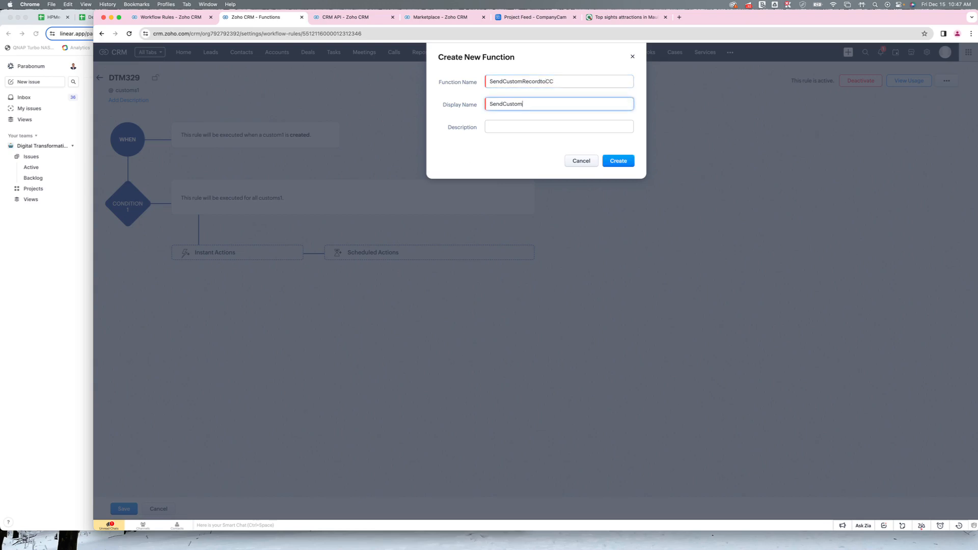
text(RecordtoCC)
key(Tab)
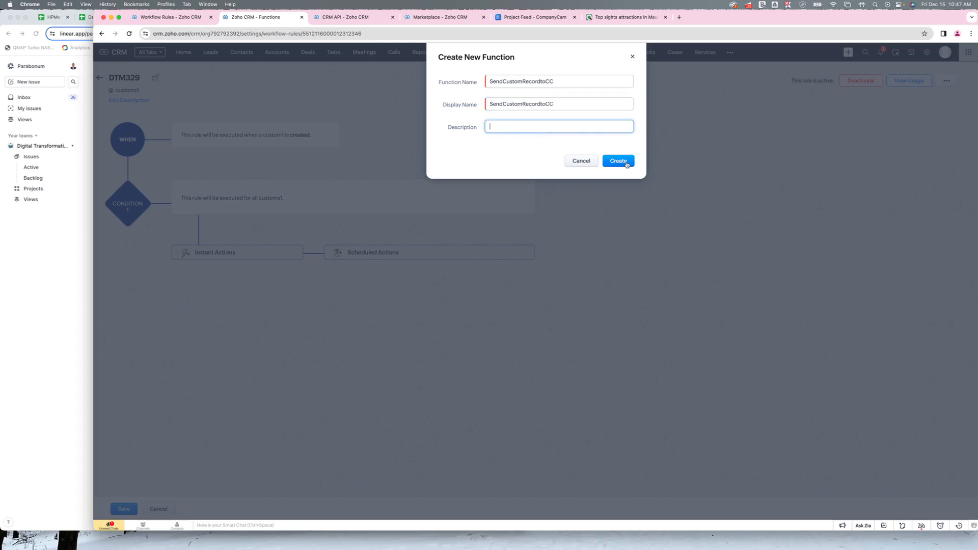
click(627, 164)
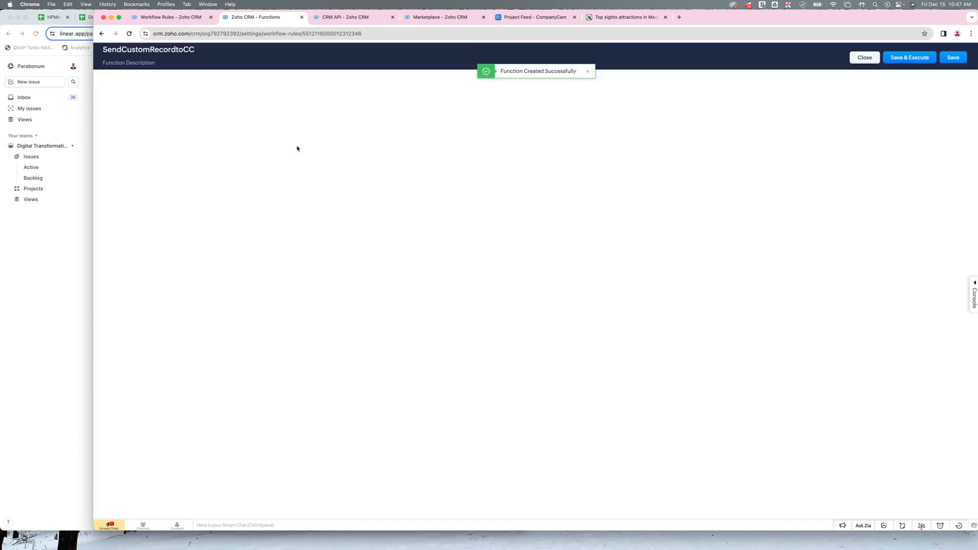
key(super+v)
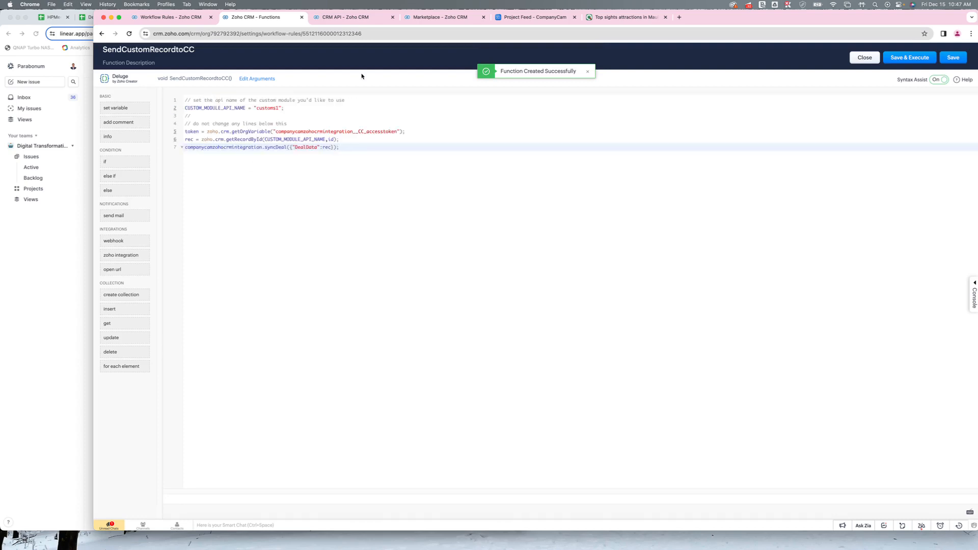
- Open the list of API names in the Developer Space APIs settings and copy the customs1 module's API name
click(340, 16)
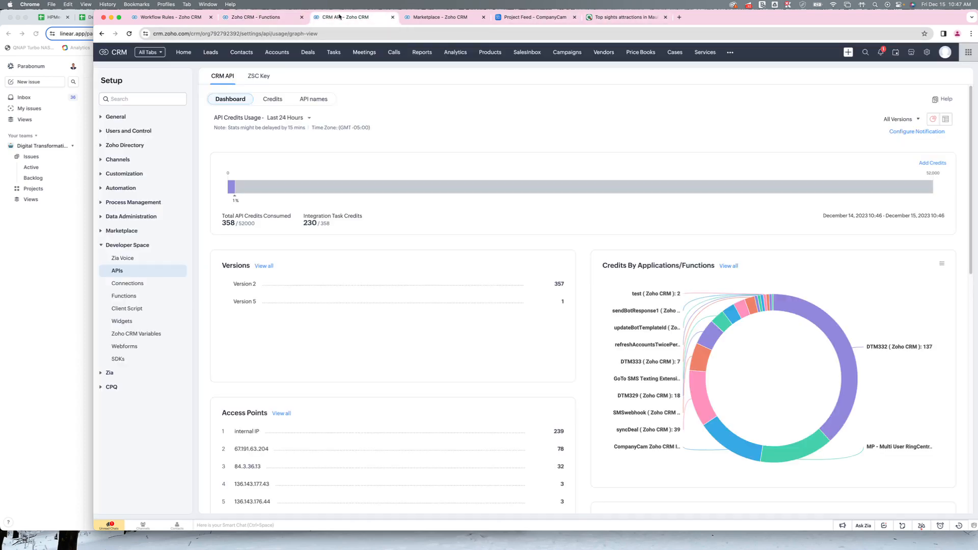
click(927, 52)
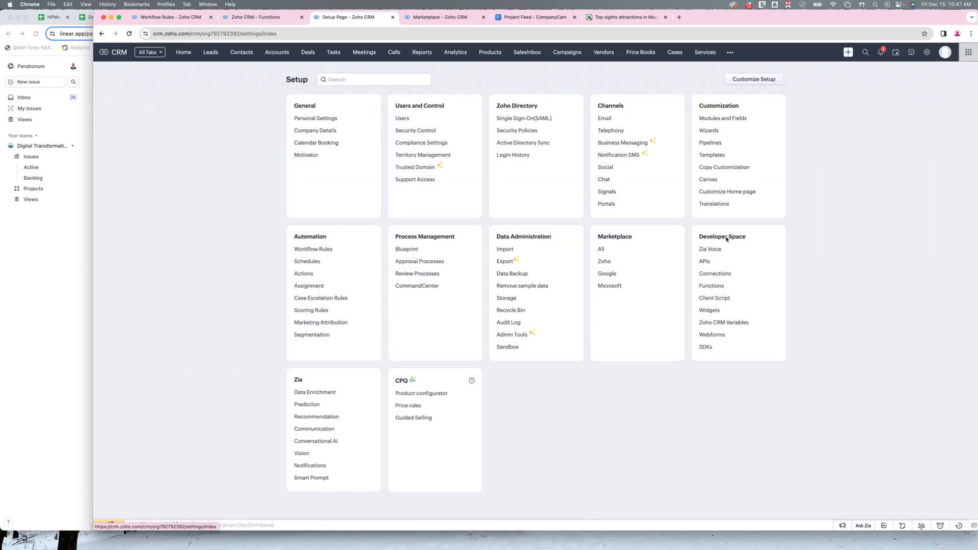
click(704, 261)
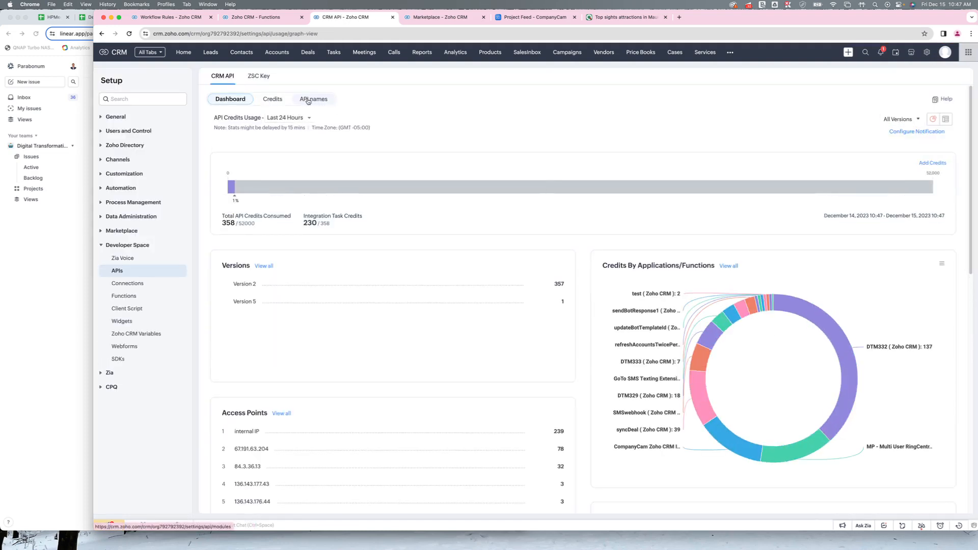
click(308, 100)
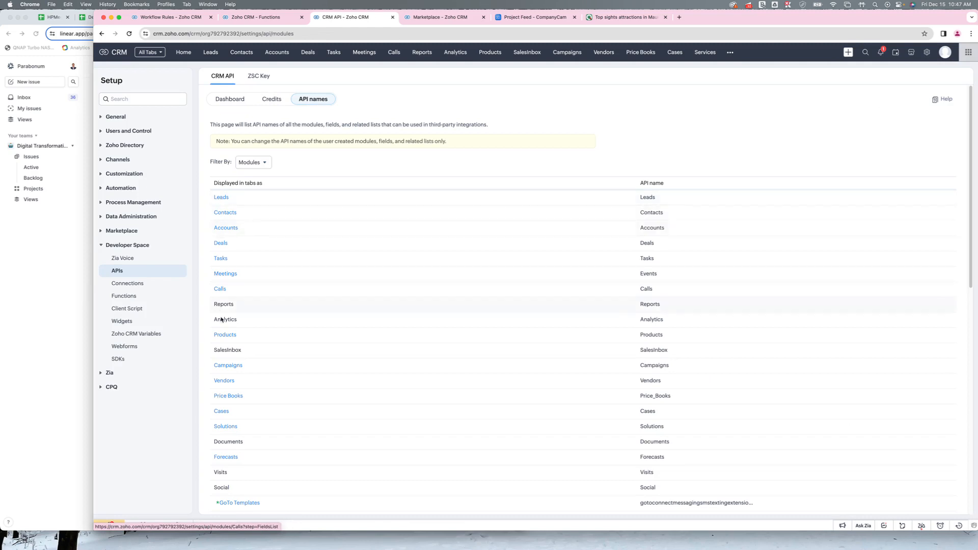
scroll(228, 428, down, 10)
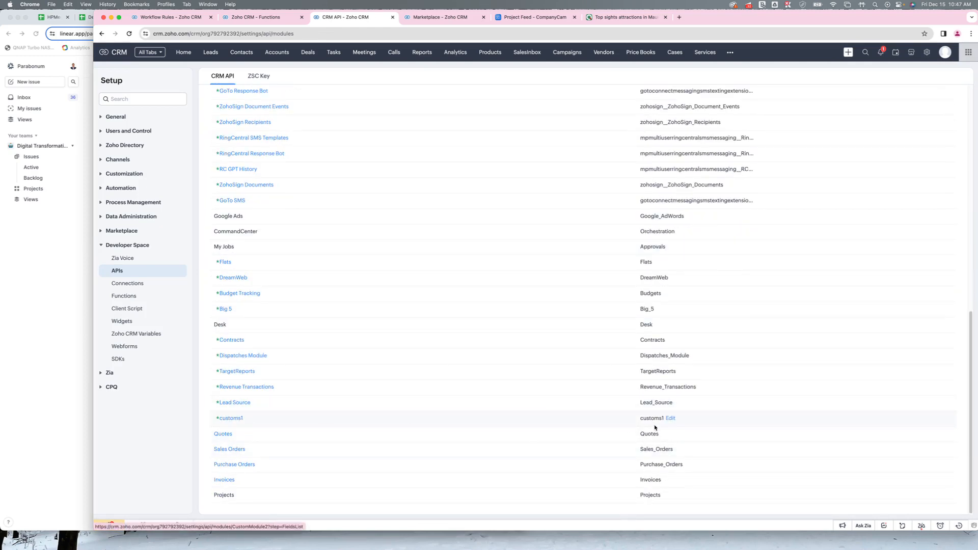
drag(640, 421, 664, 420)
key(super+c)
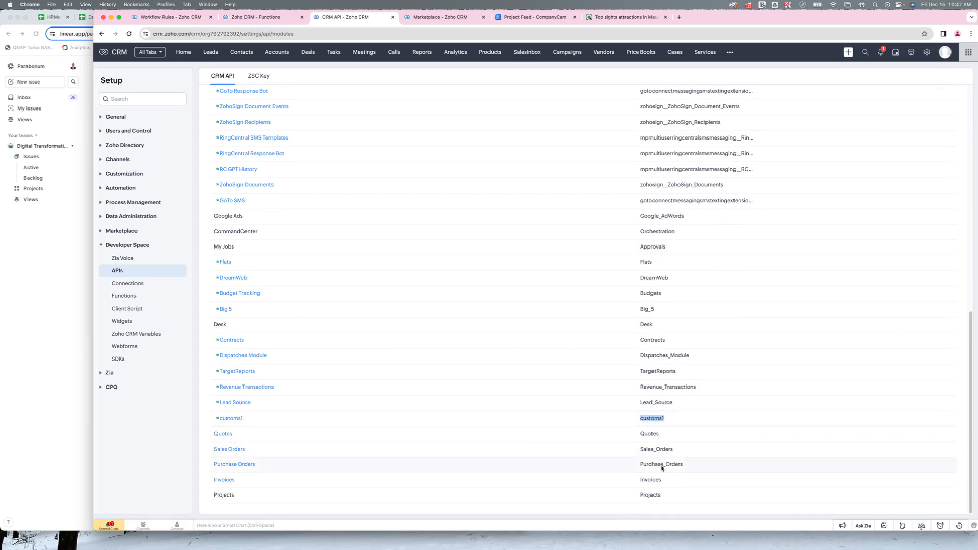
- Set the CUSTOM_MODULE_API_NAME value in the SendCustomRecordtoCC script to the copied name customs1
click(277, 18)
double_click(280, 108)
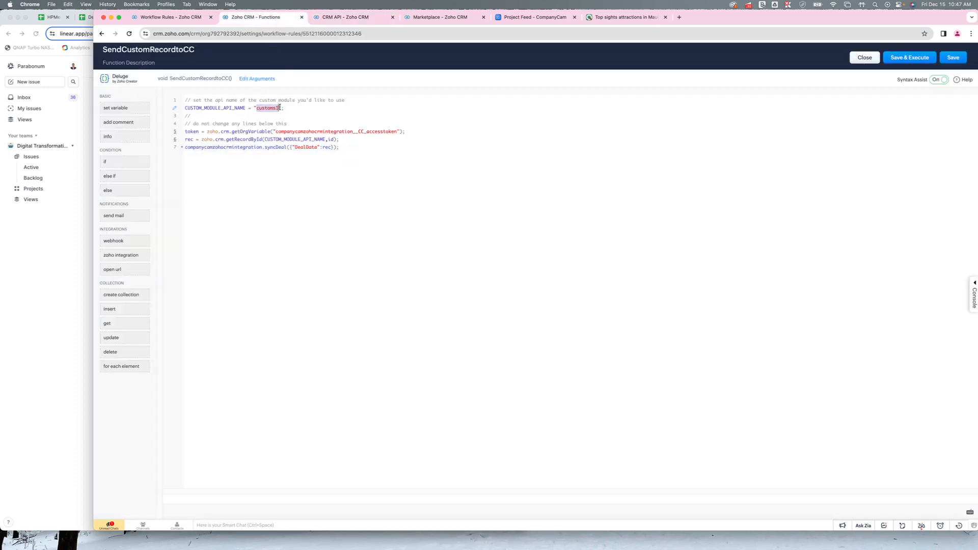
key(super+v)
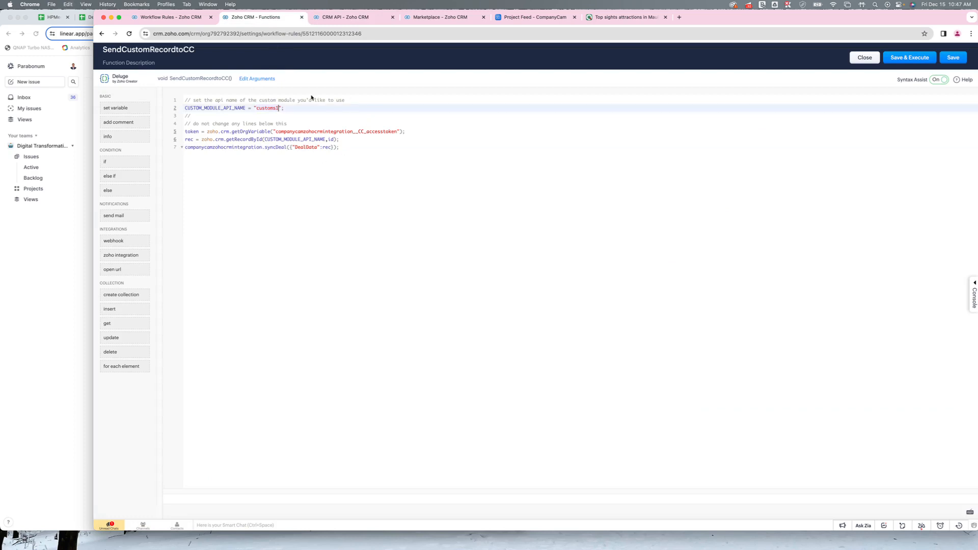
click(266, 80)
click(455, 125)
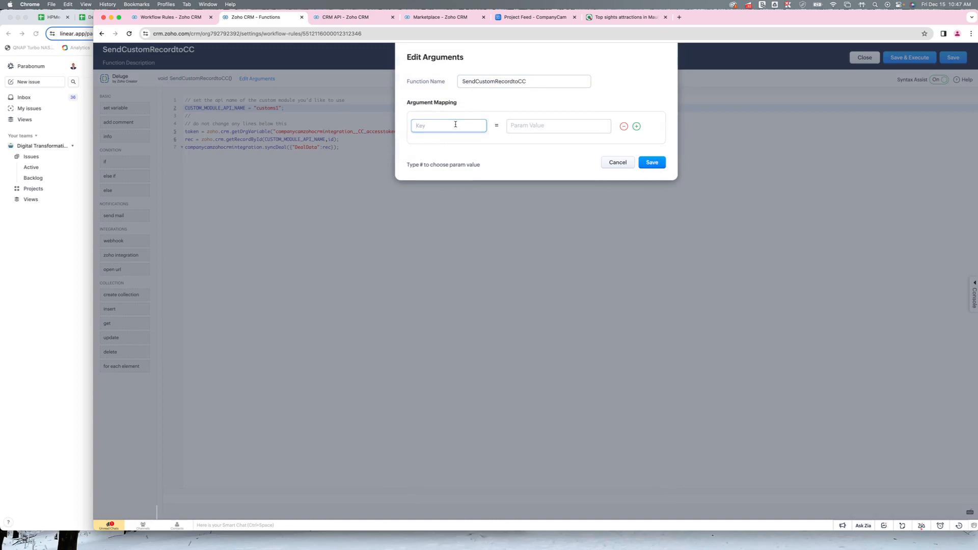
text(id)
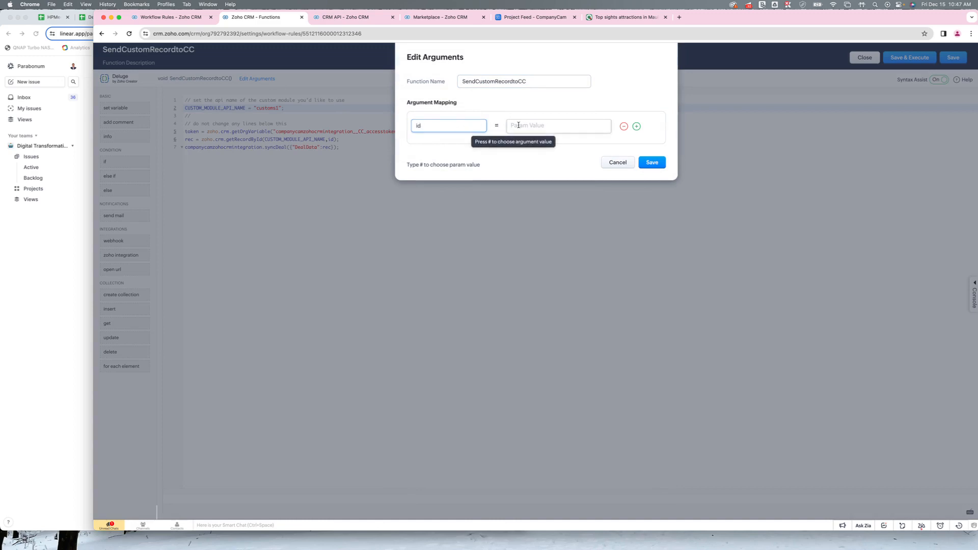
click(611, 161)
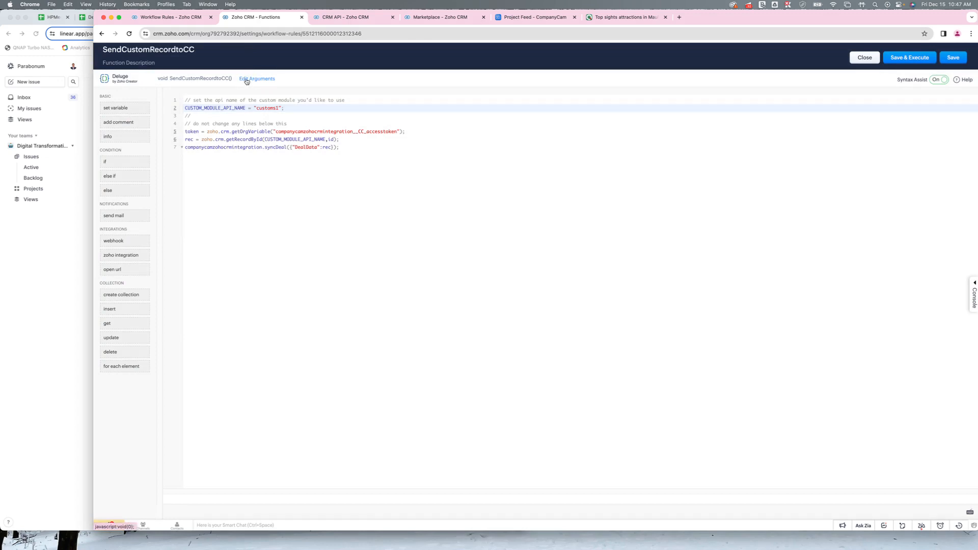
- Try to save the function without an argument mapping and select the error text in the console
click(249, 80)
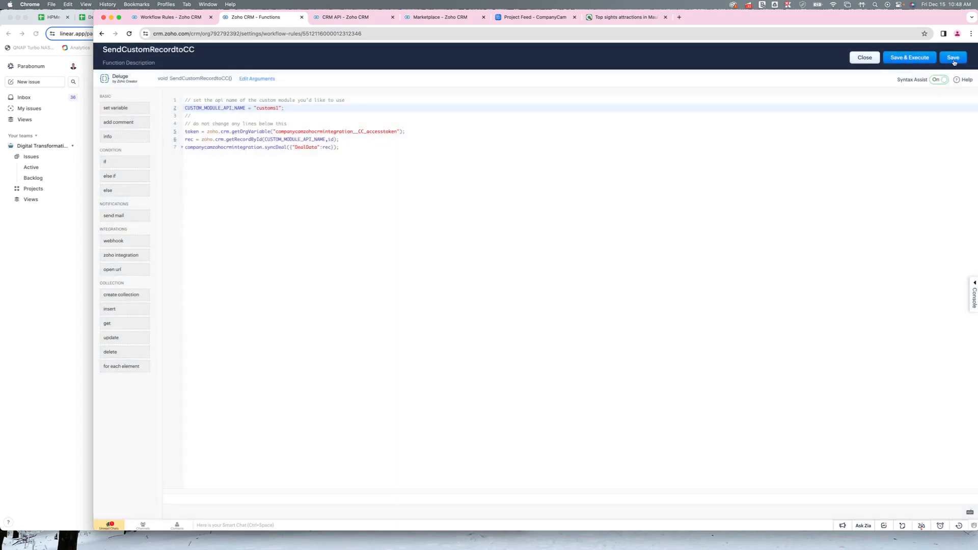
click(954, 61)
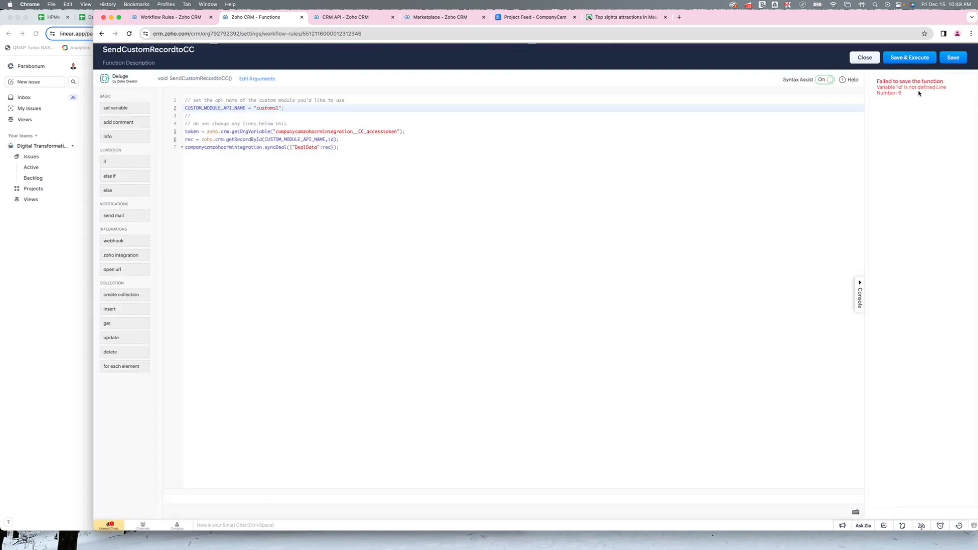
drag(929, 96, 871, 89)
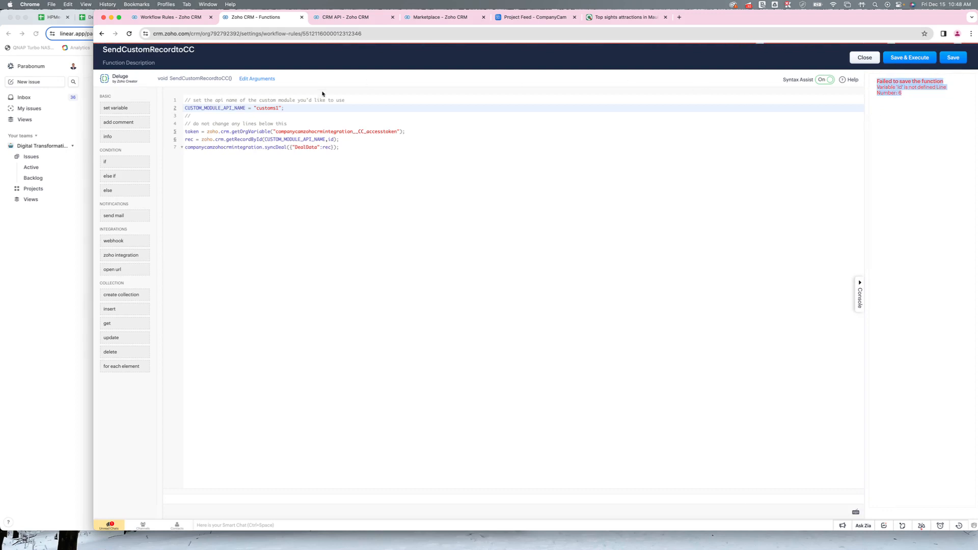
- Map a function argument id to the custom1 Id merge field of the customs1 module, and save the arguments and the function
click(260, 80)
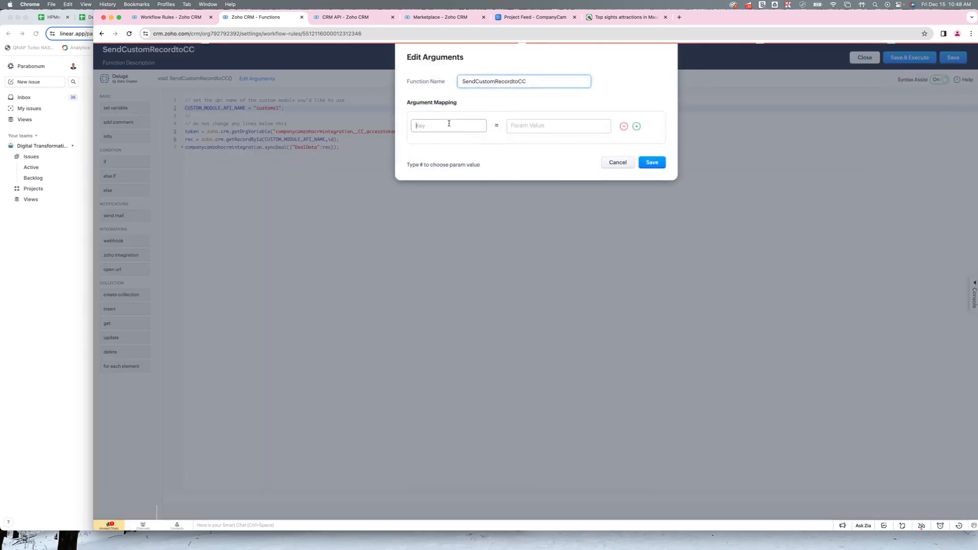
click(449, 124)
text(id)
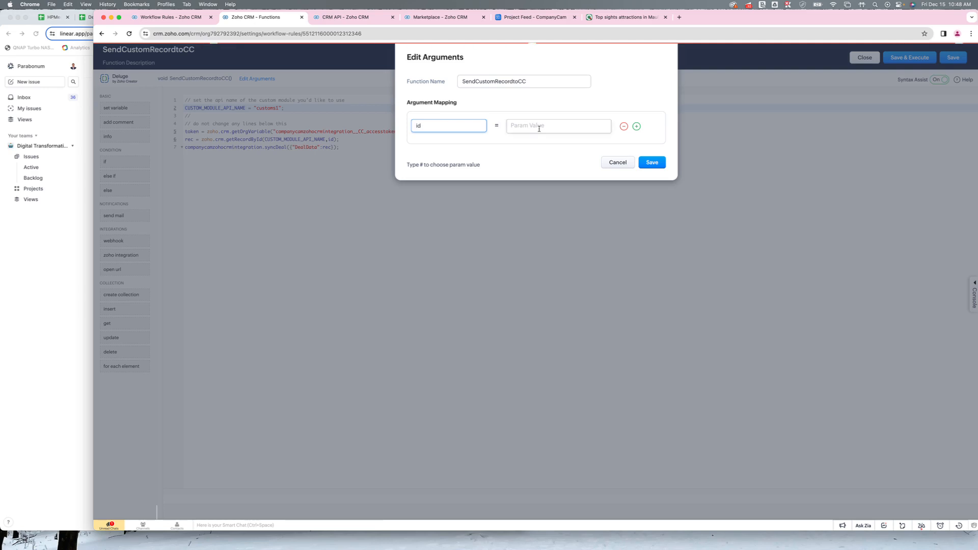
click(539, 128)
text(#)
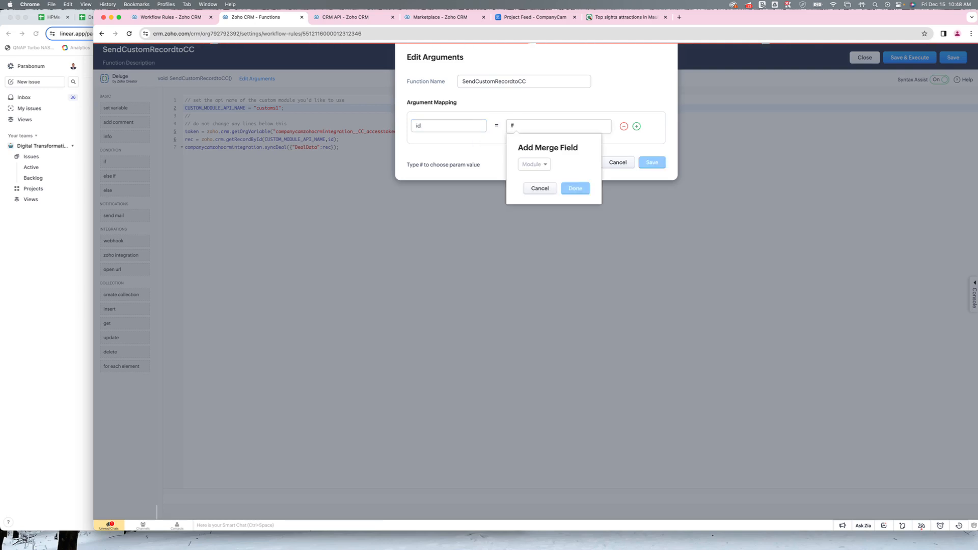
click(540, 167)
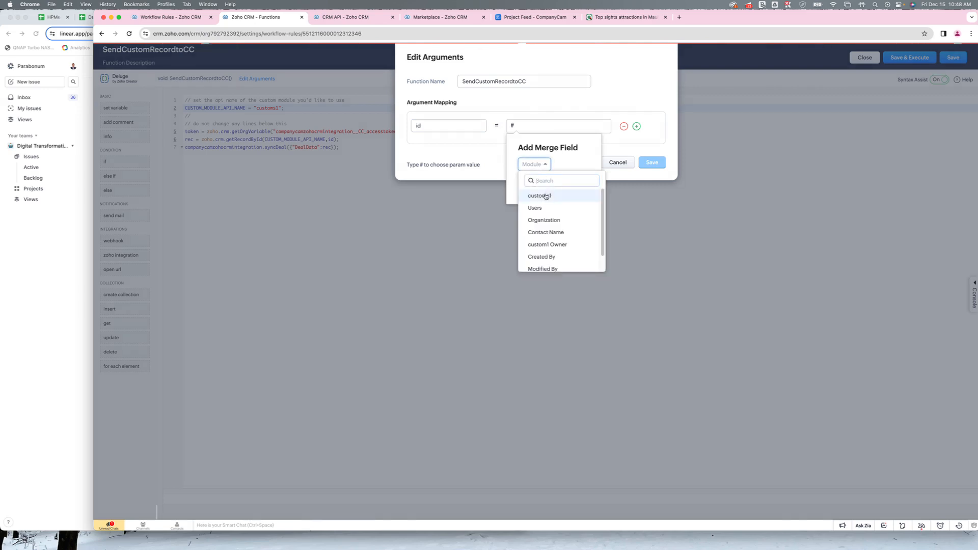
click(546, 197)
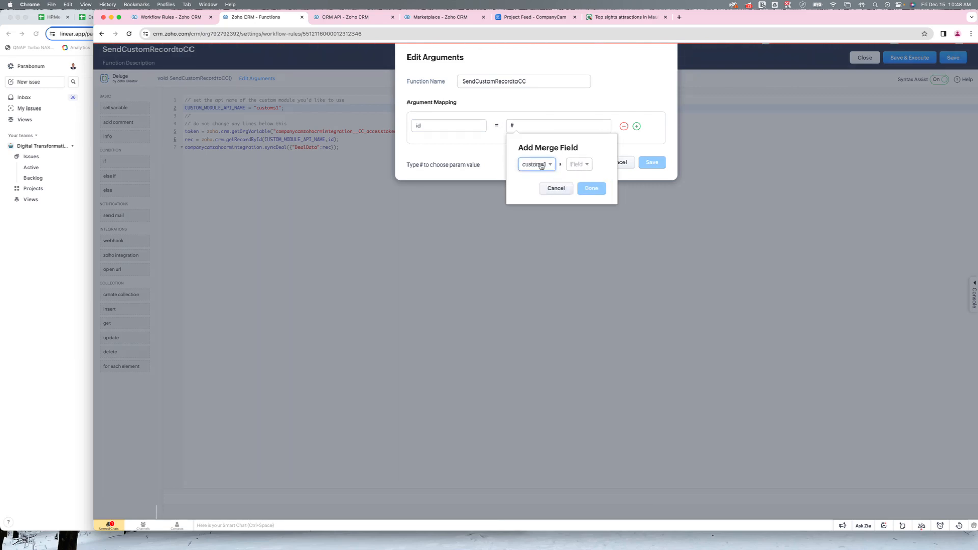
click(581, 164)
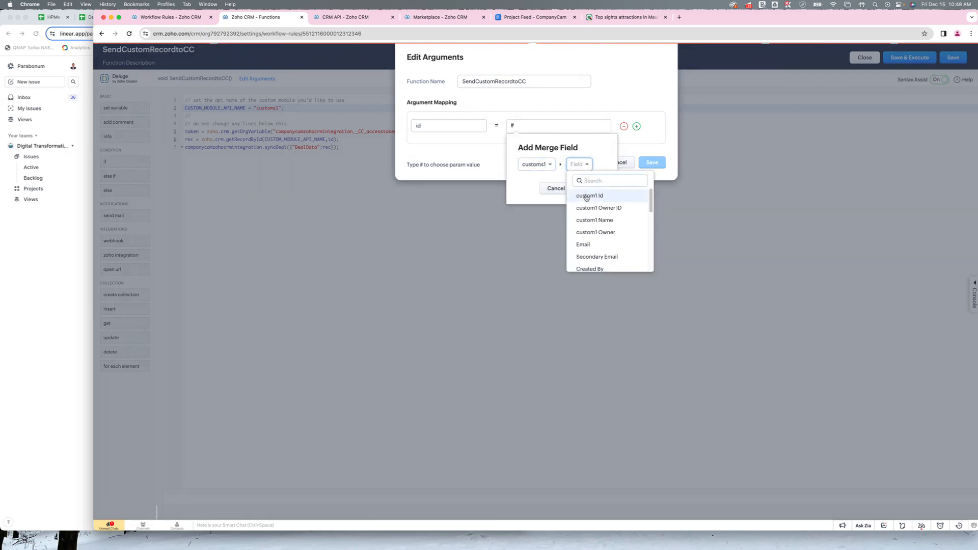
click(583, 196)
click(606, 189)
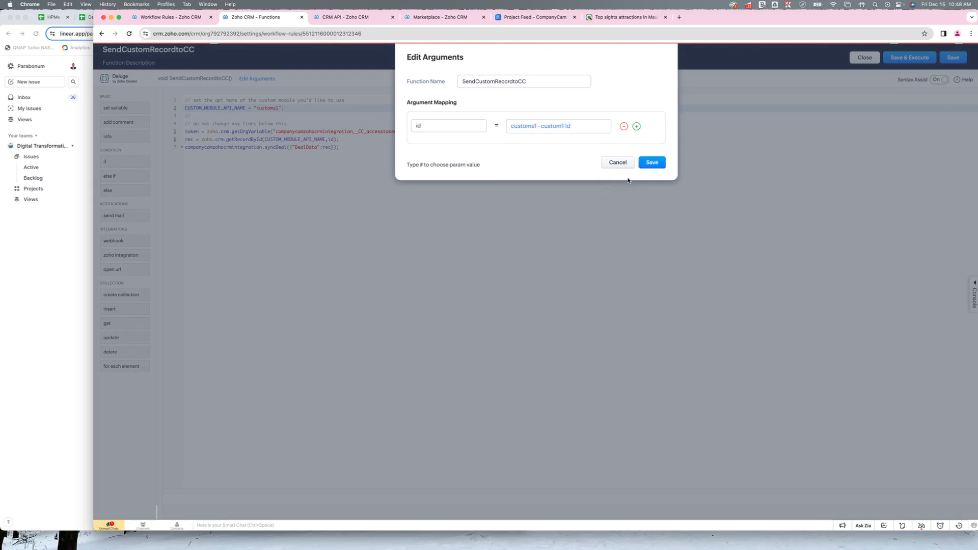
click(656, 163)
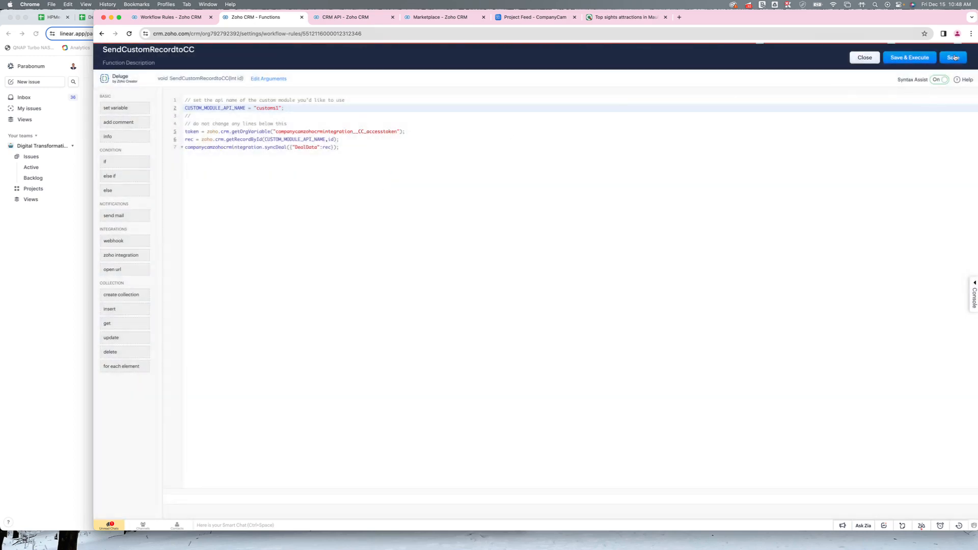
click(953, 57)
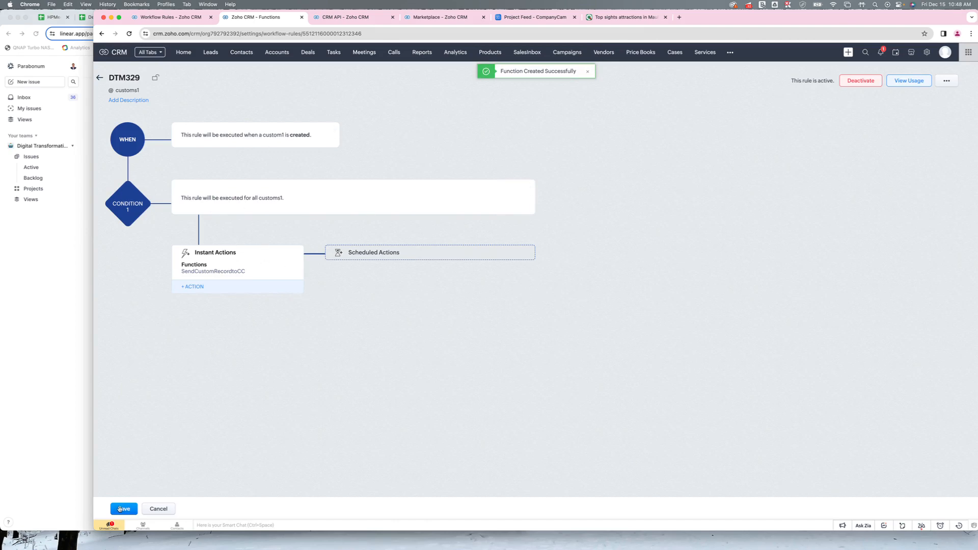
- Cancel editing the DTM329 rule, check the API names page and return to the workflow rules list
click(154, 509)
click(372, 17)
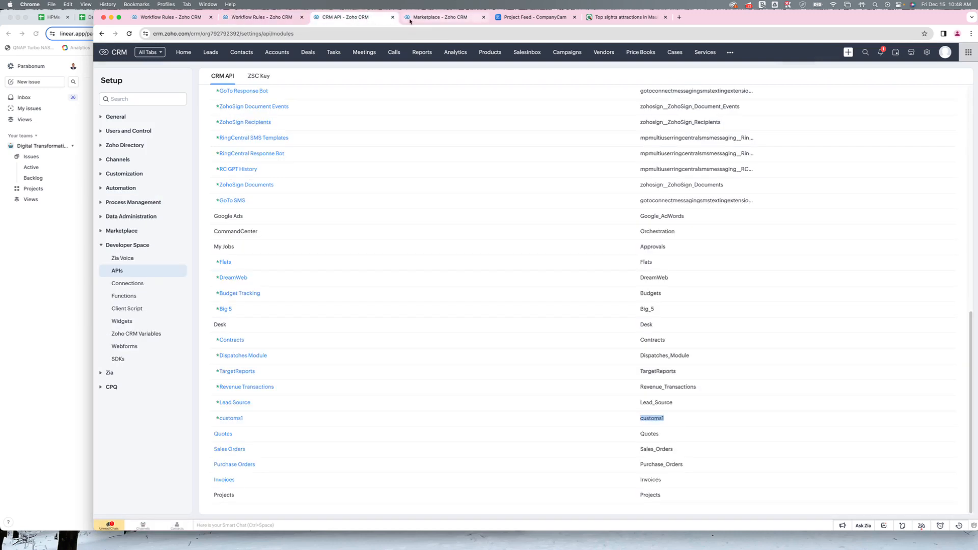
click(262, 17)
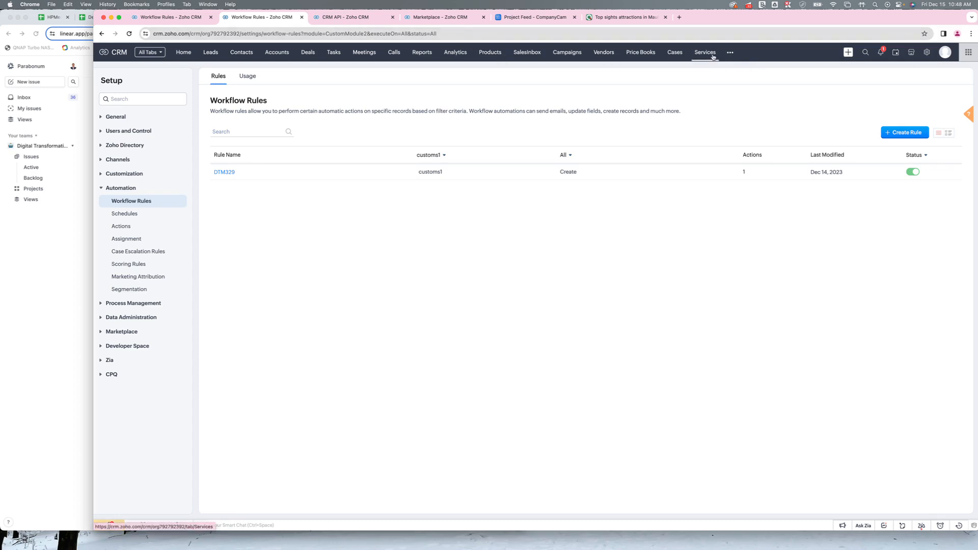
- Review the fields in the Standard layout of the customs1 module and leave the layout editor without saving
click(930, 61)
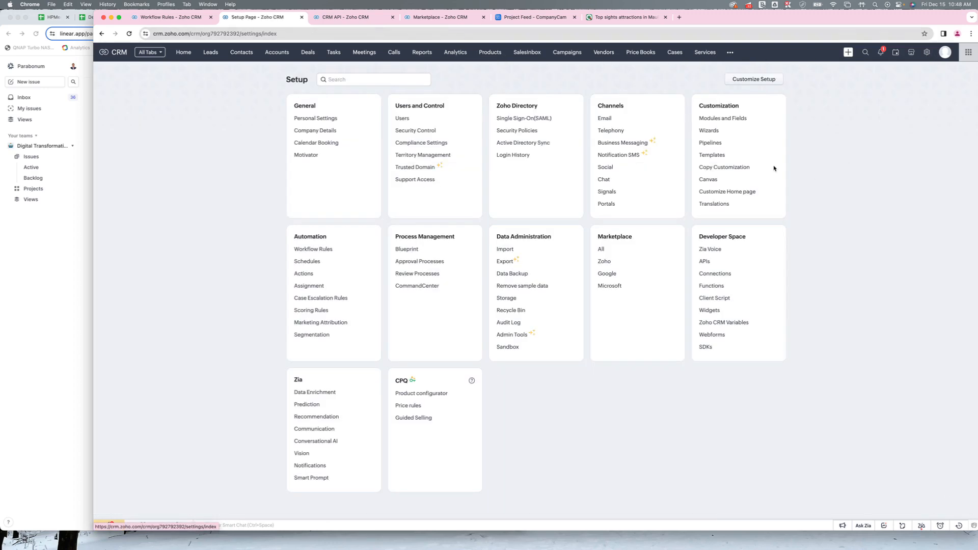
click(737, 121)
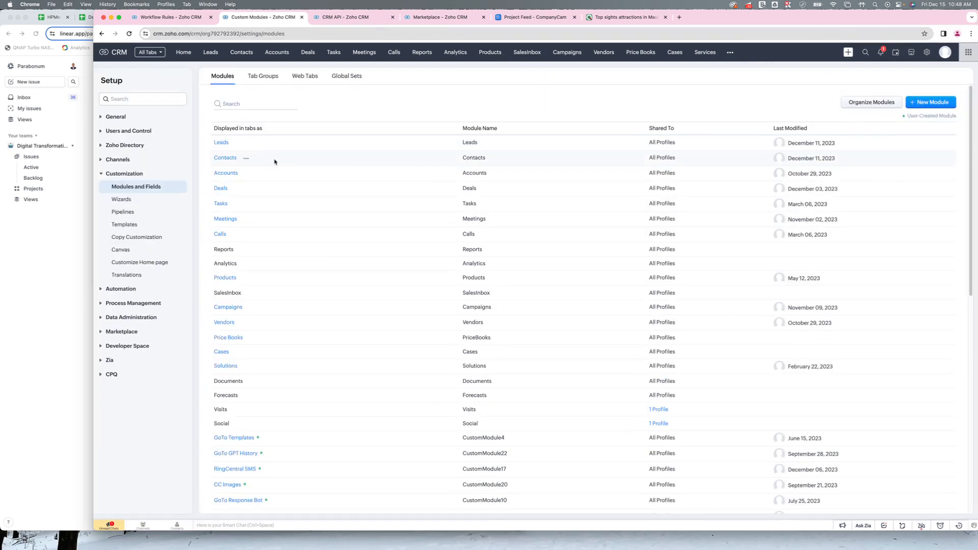
mouse_move(216, 188)
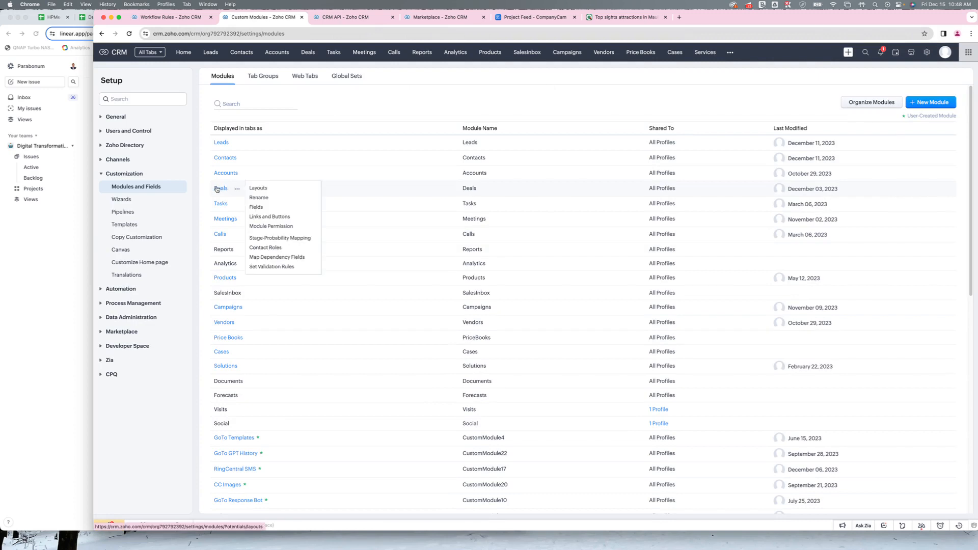
scroll(239, 412, down, 15)
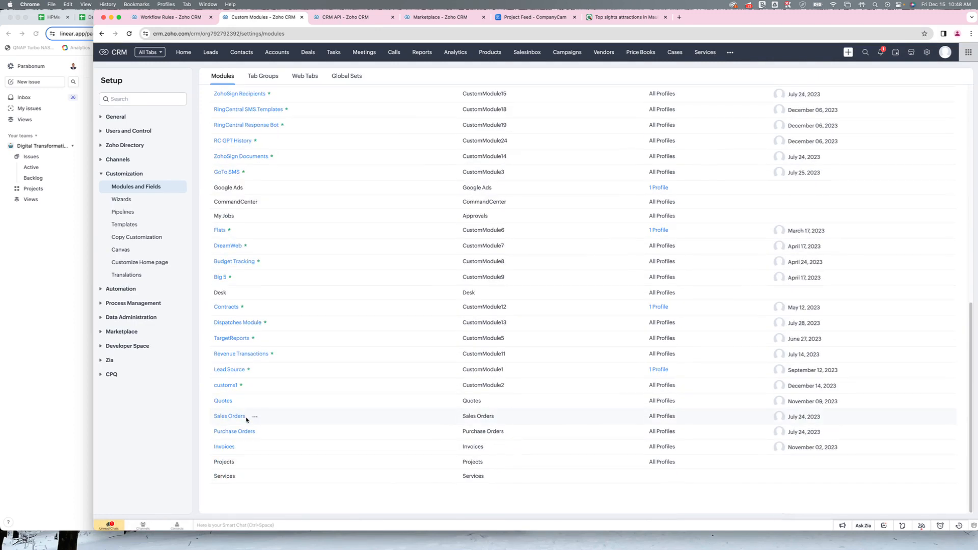
click(225, 385)
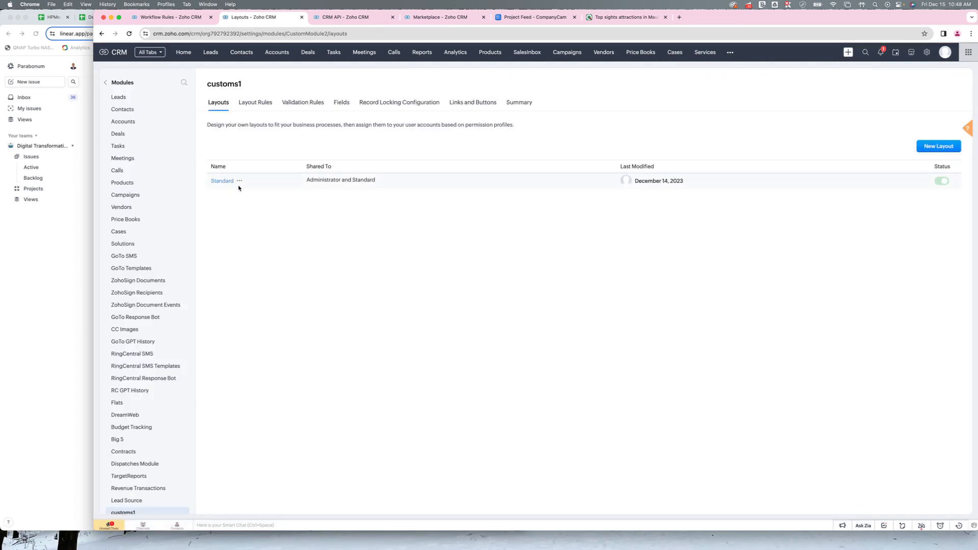
click(214, 182)
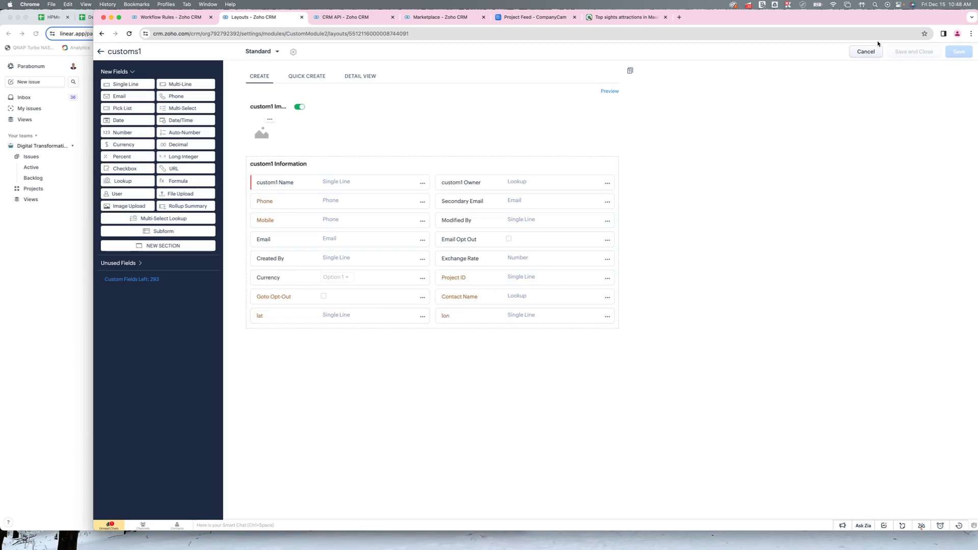
click(866, 52)
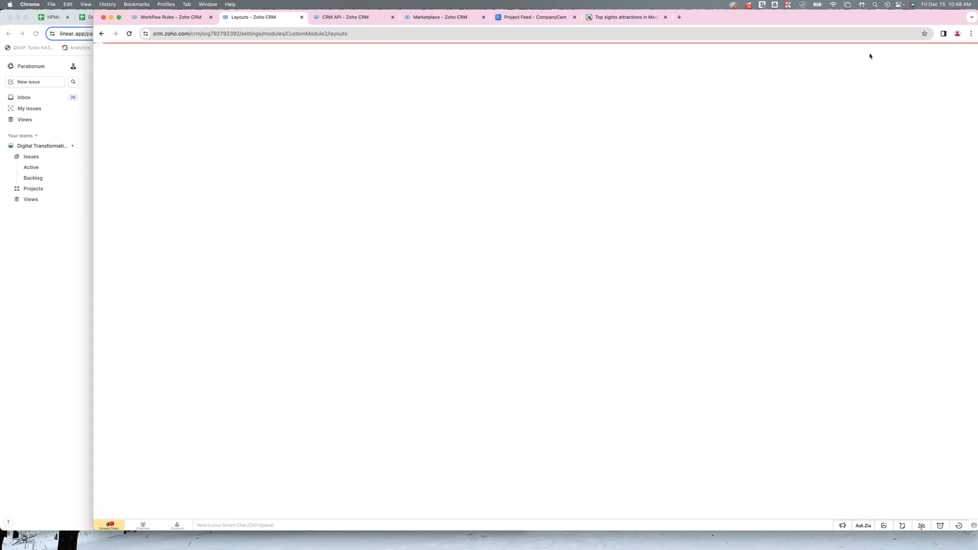
- Open the settings of the installed CompanyCam Zoho CRM Integration extension
click(909, 56)
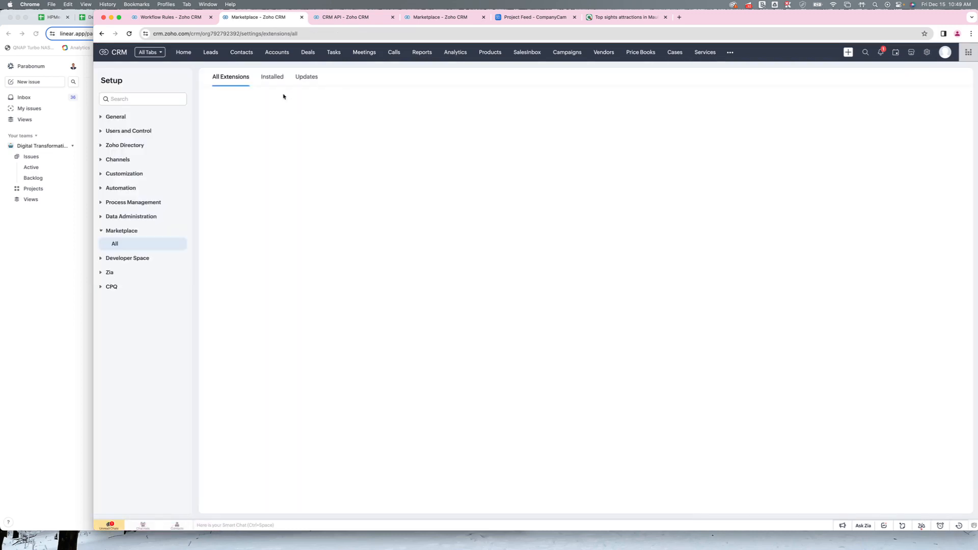
click(273, 76)
scroll(325, 388, down, 3)
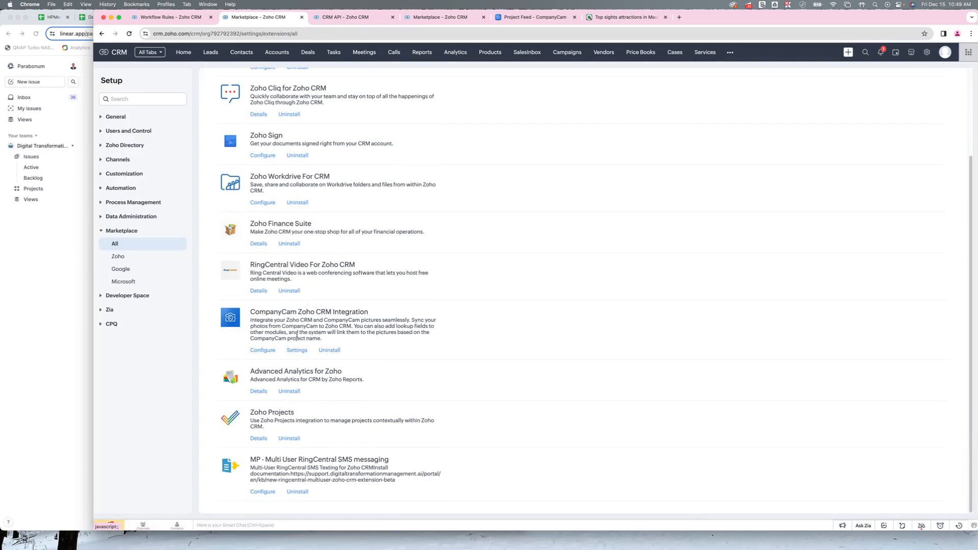
click(295, 351)
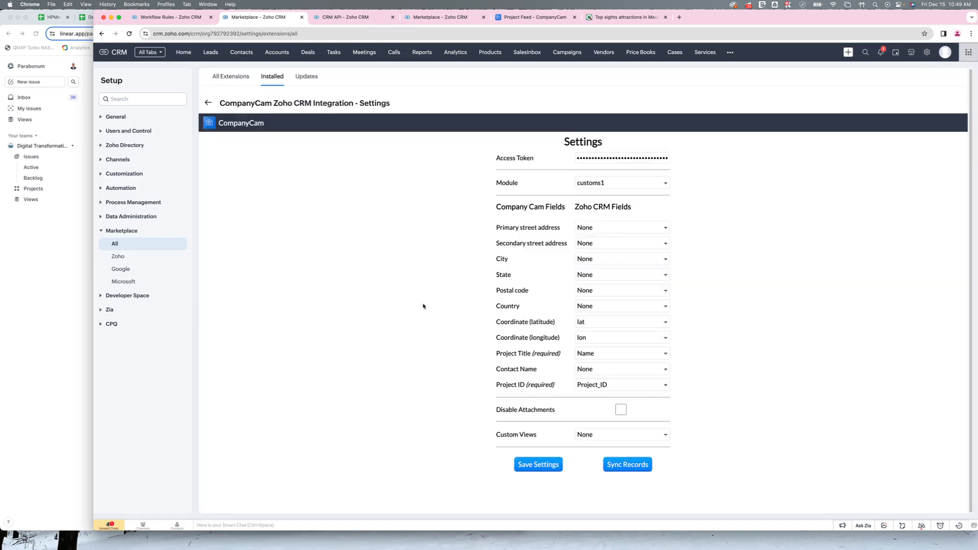
- Map the CompanyCam Coordinate (latitude) field to the lat field of customs1 and save the integration settings
triple_click(524, 324)
triple_click(539, 340)
click(601, 324)
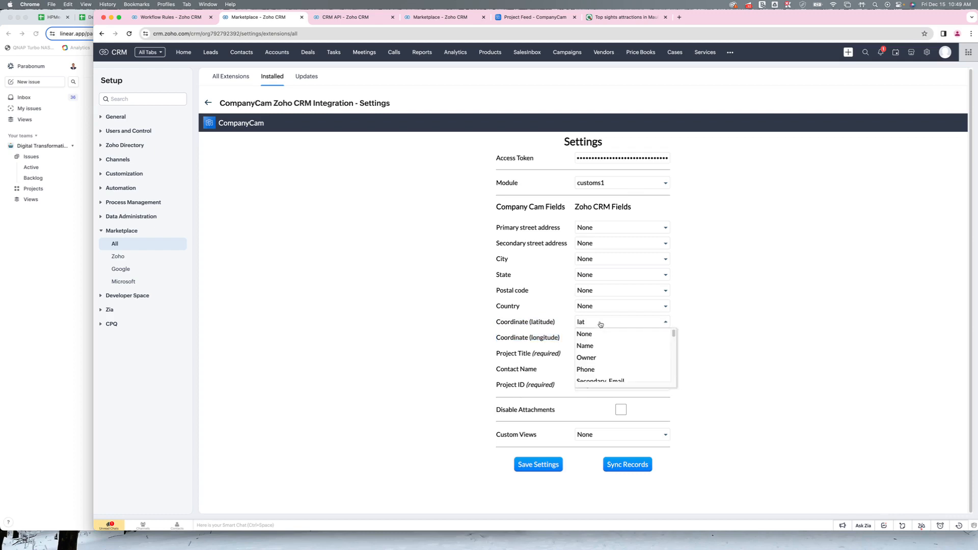
scroll(604, 359, down, 10)
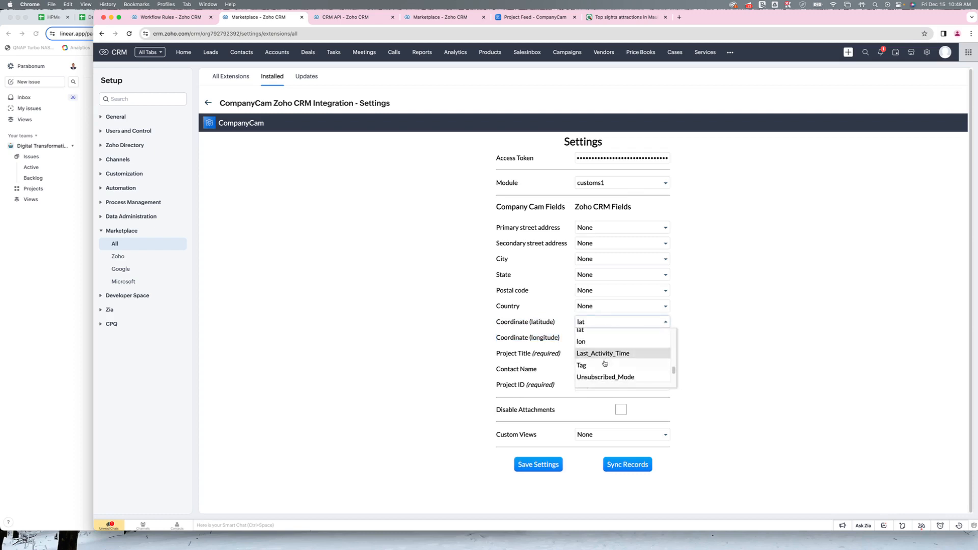
click(594, 334)
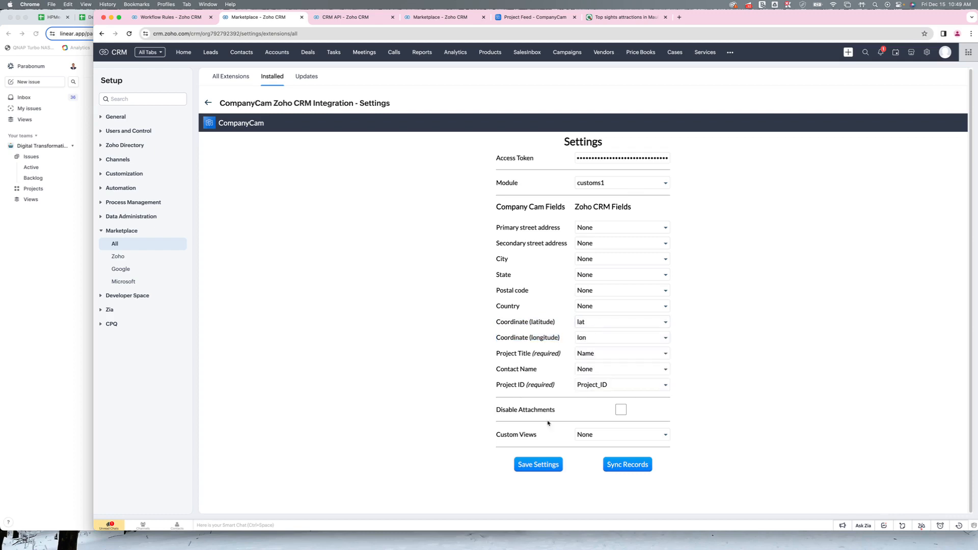
click(538, 464)
- Start a new record in the customs1 module, dismissing the browser's offer to save a password
click(730, 53)
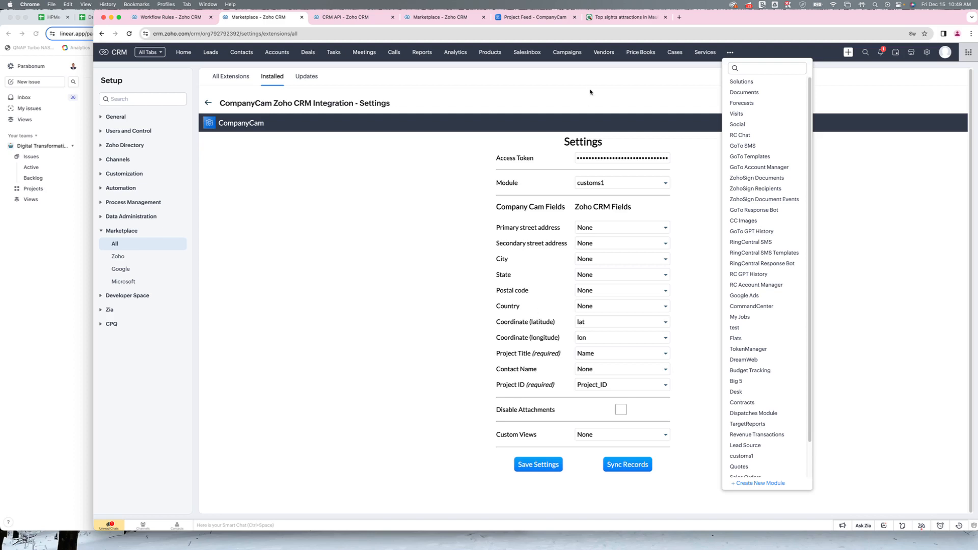
click(759, 456)
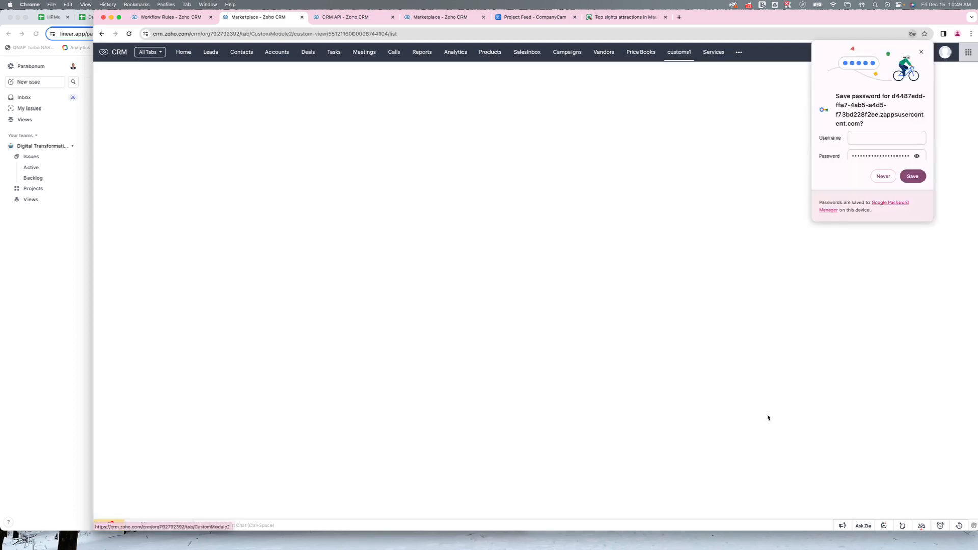
click(921, 52)
click(867, 75)
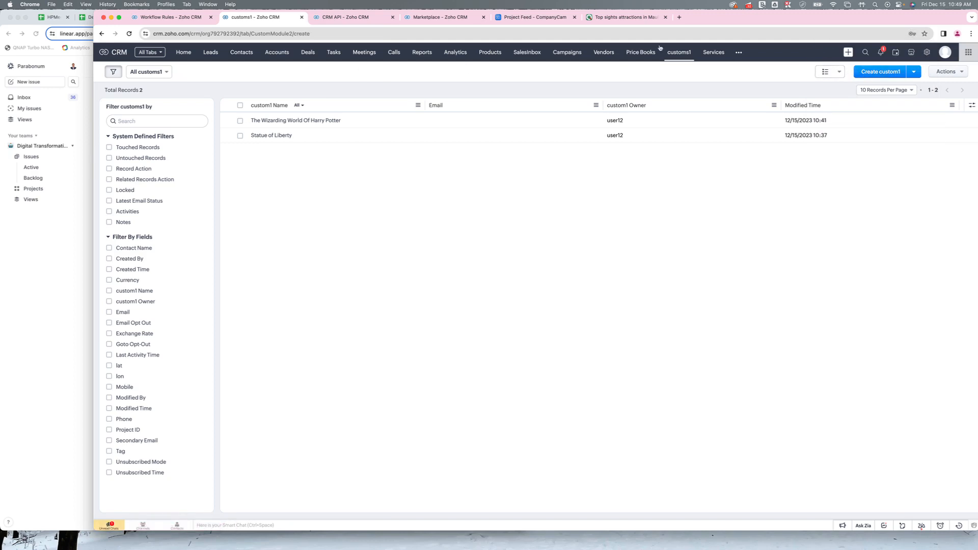
- Copy the name Haleakala Crater from the Maui sights page into the new record's custom1 Name
click(624, 17)
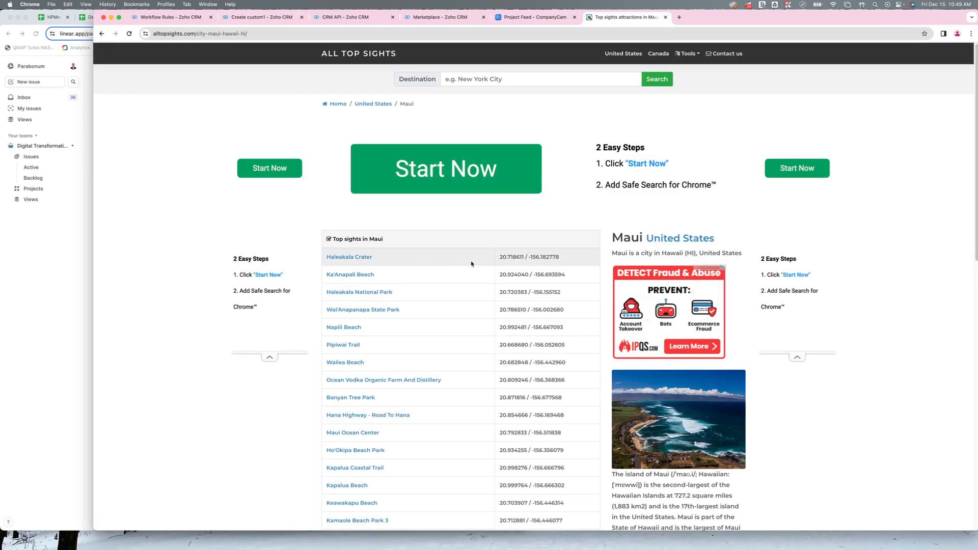
drag(387, 260, 329, 258)
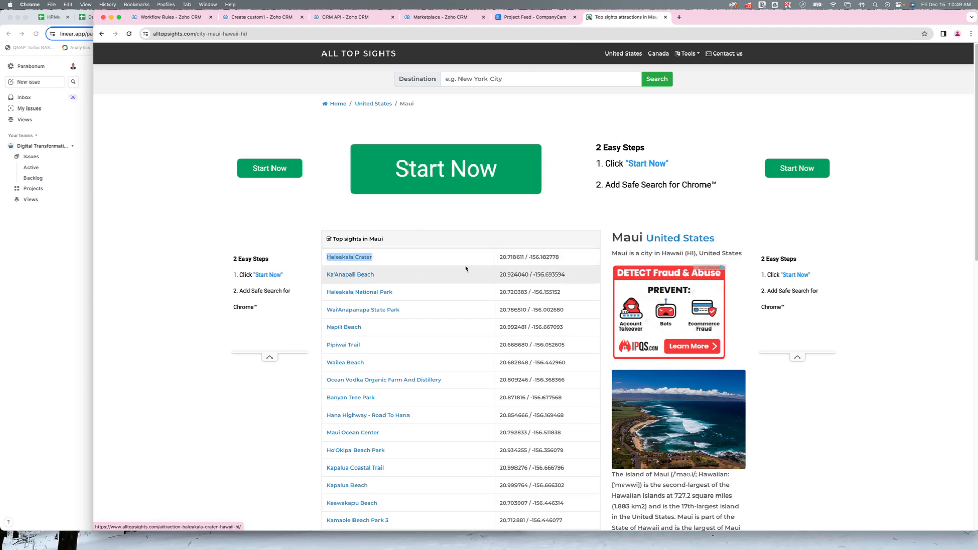
click(250, 20)
right_click(240, 179)
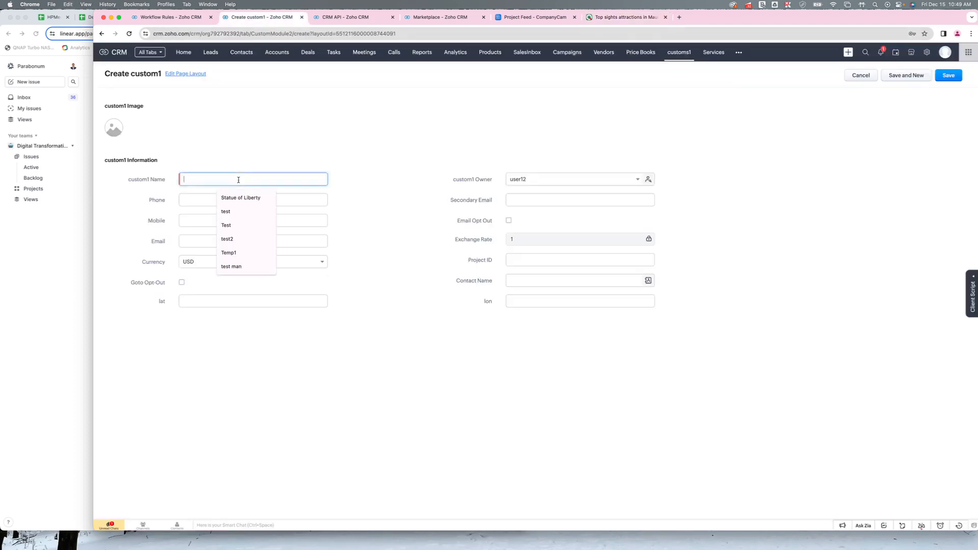
click(232, 199)
- Copy the Haleakala Crater latitude 20.718611 from the sights page into the record's lat field
click(624, 17)
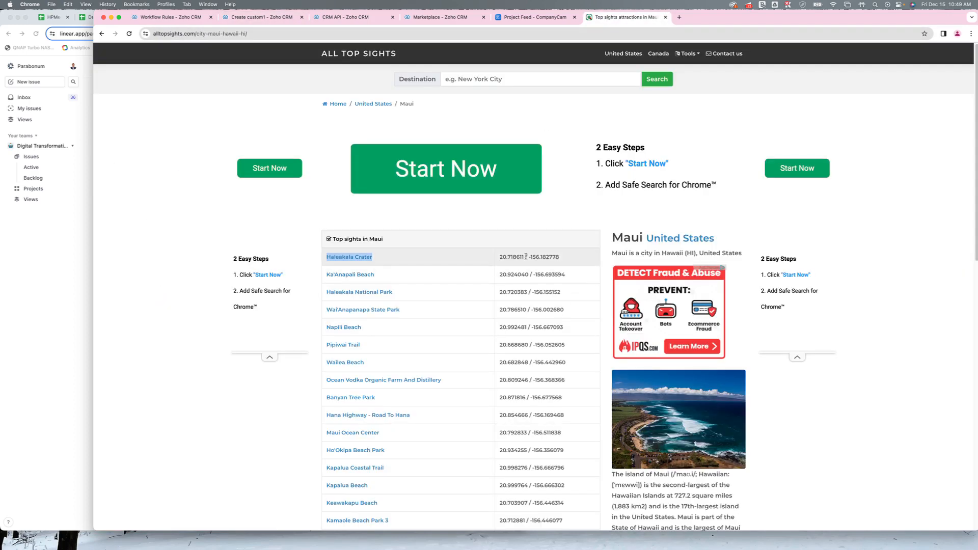
drag(526, 257, 500, 257)
key(super+c)
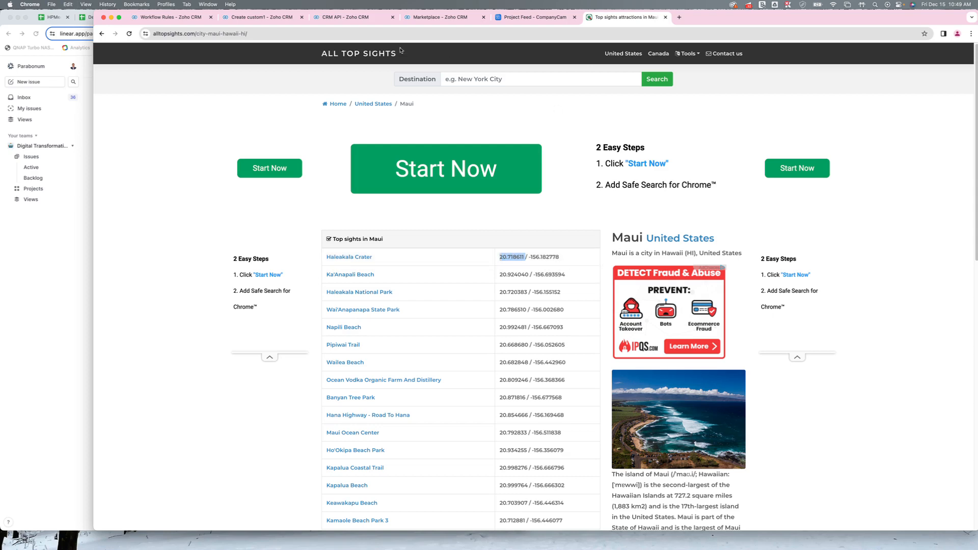
click(264, 18)
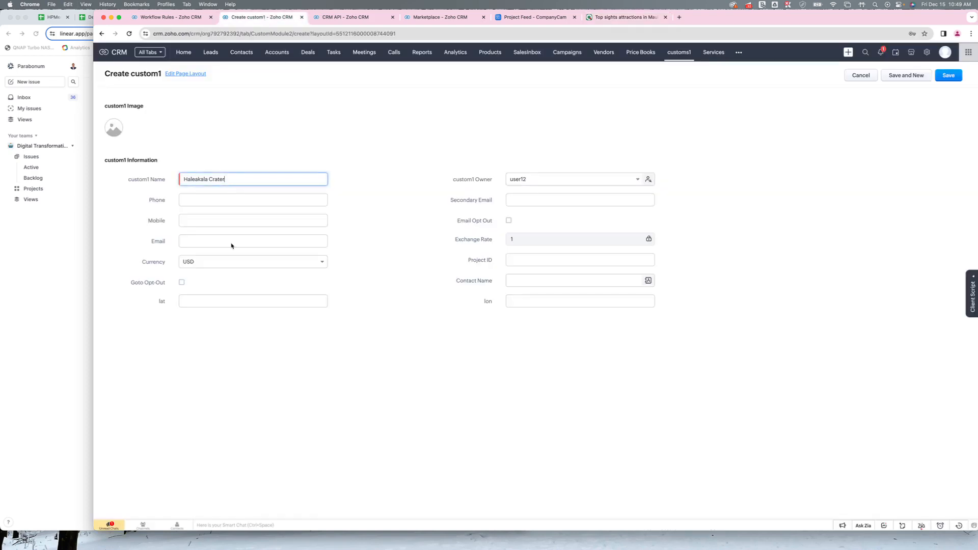
click(211, 301)
key(super+v)
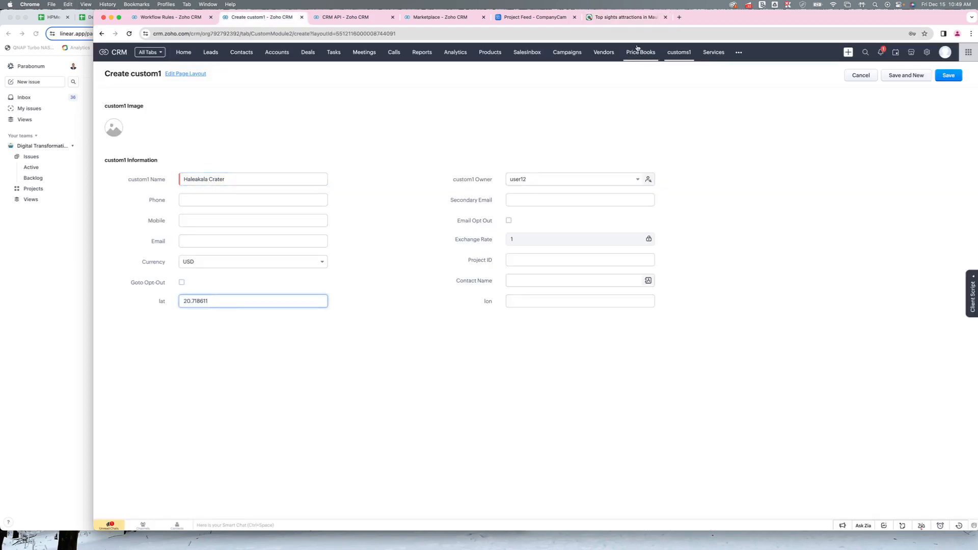
- Copy the Haleakala Crater longitude -156.182778 from the sights page into the lon field and save the record
click(626, 17)
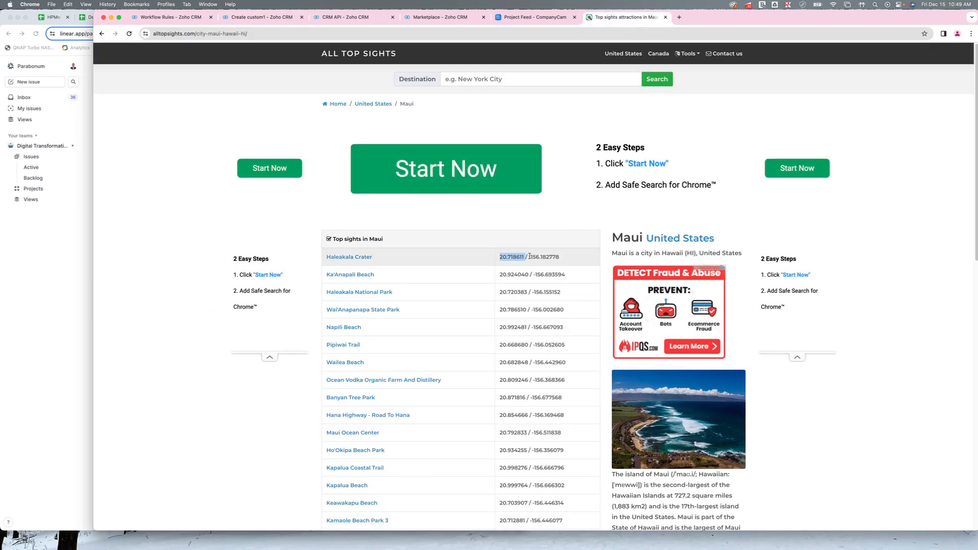
mouse_move(530, 256)
mouse_down()
mouse_move(562, 257)
mouse_move(527, 258)
mouse_up()
key(super+c)
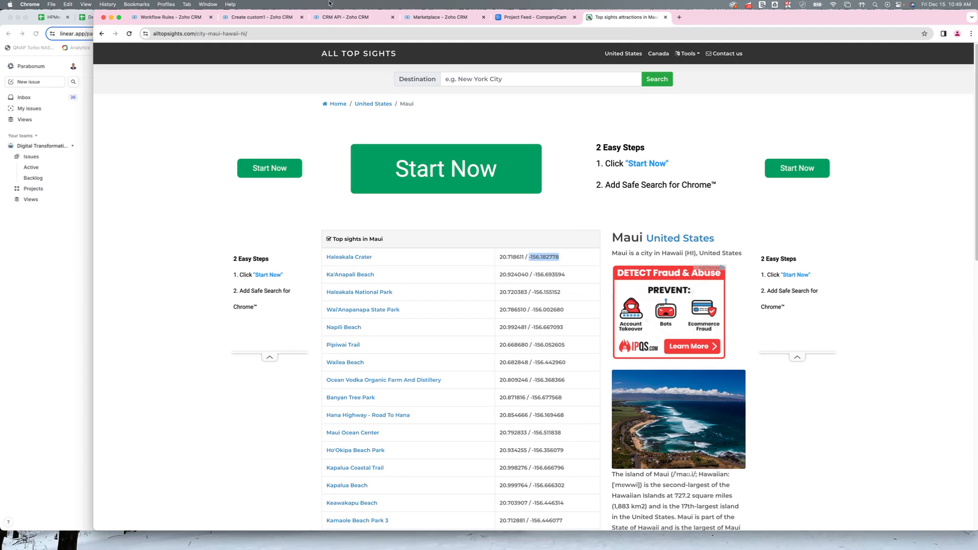
click(262, 17)
click(511, 303)
key(super+v)
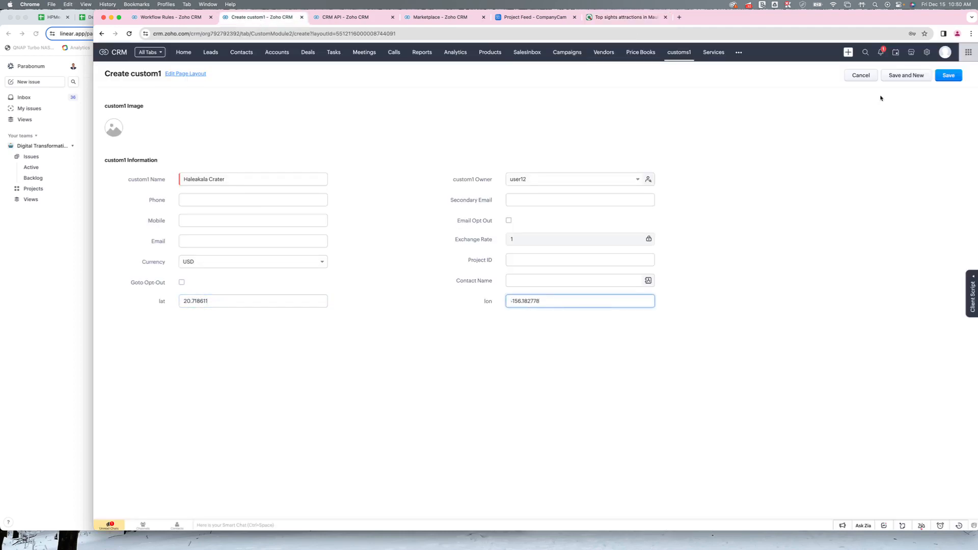
click(949, 75)
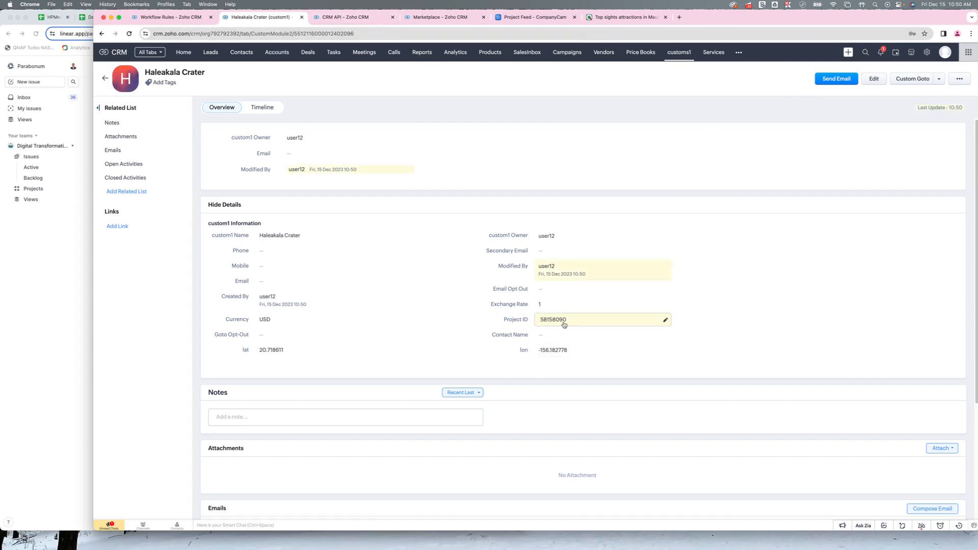
- Refresh the CompanyCam project feed, check the Haleakala Crater project's coordinates on the map, and return to the integration settings in Zoho CRM
click(517, 19)
click(354, 105)
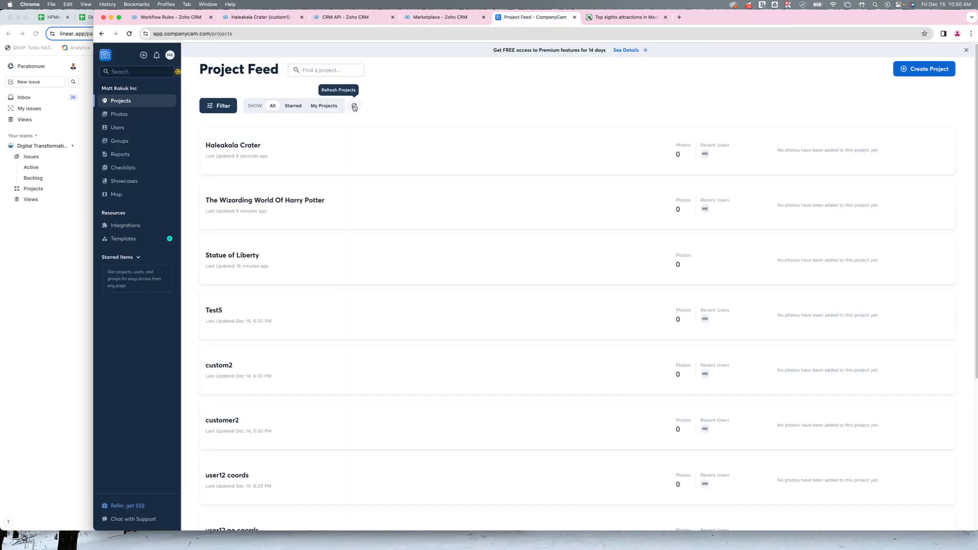
click(254, 147)
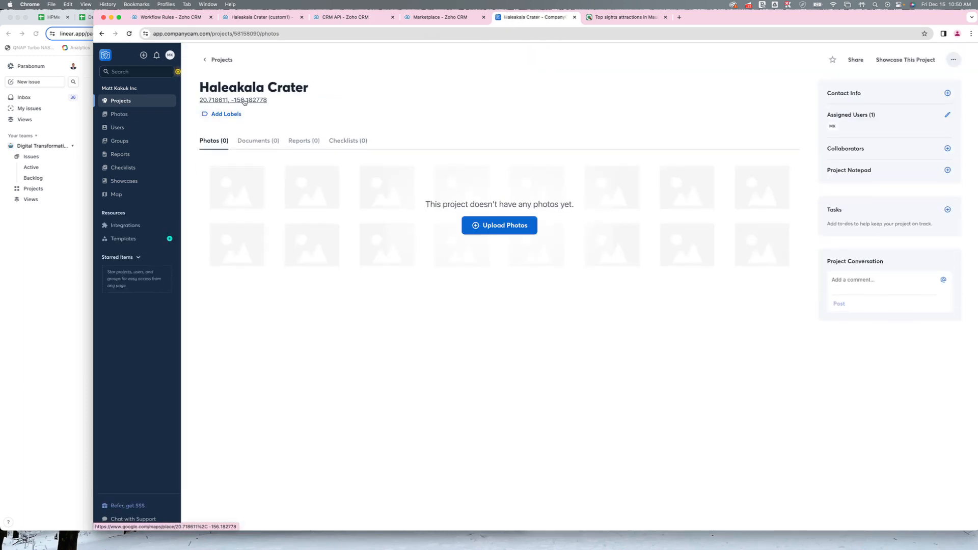
click(245, 100)
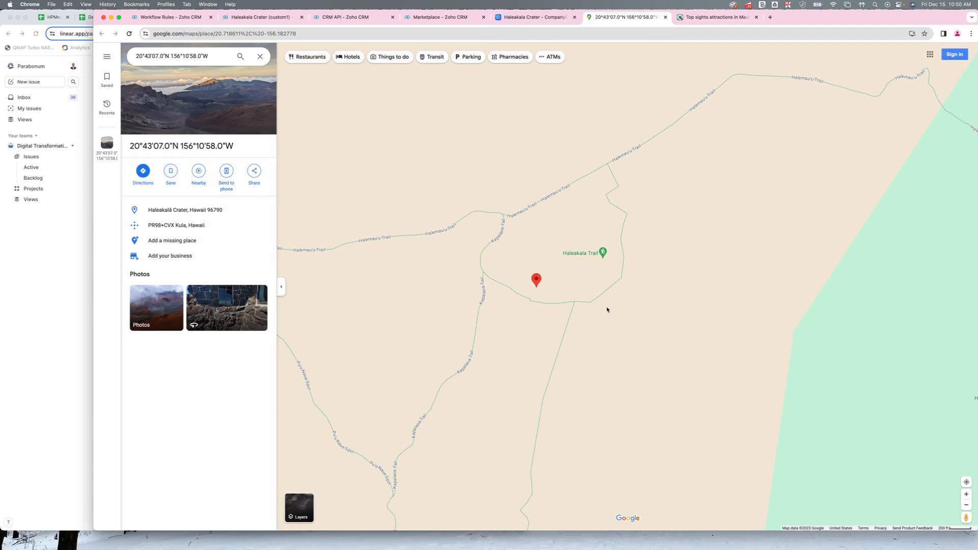
click(541, 19)
click(446, 18)
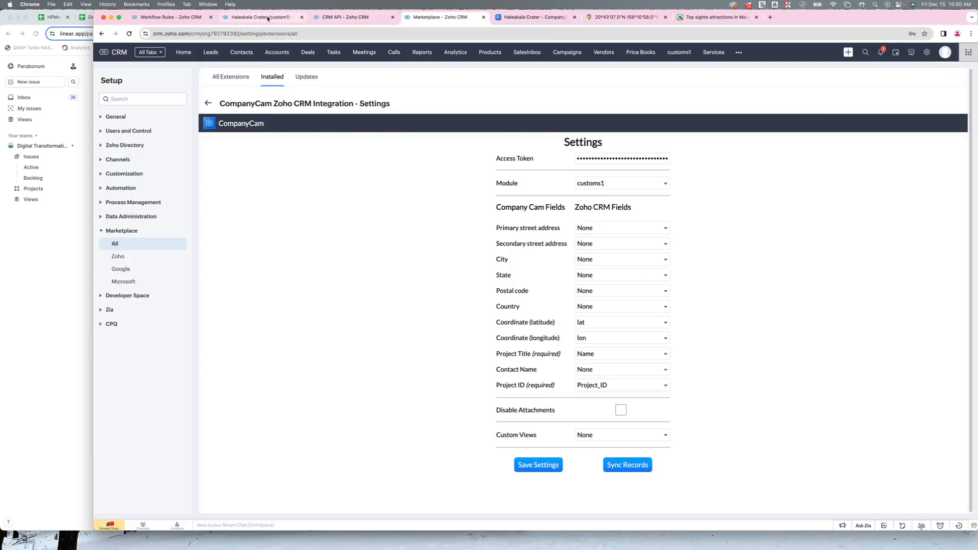